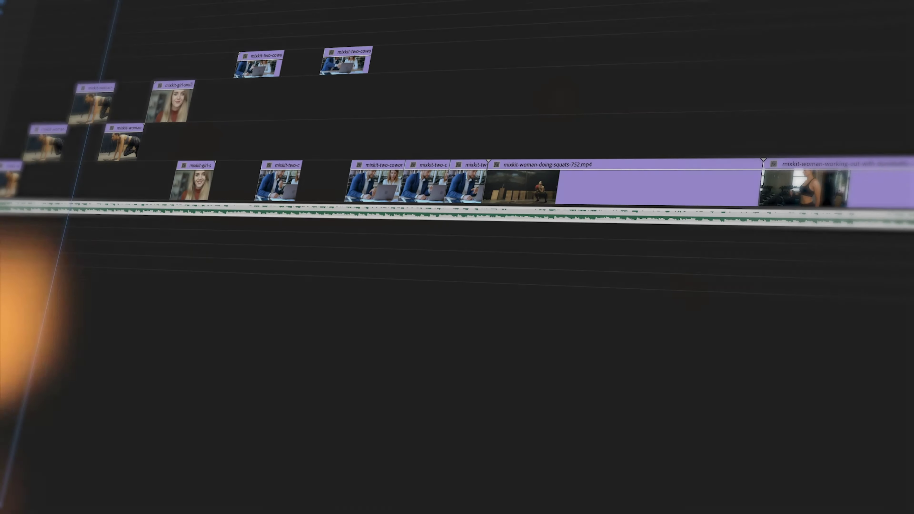
Step: Open the Sequence menu to reach the Tips timeline's track commands
left_click(187, 4)
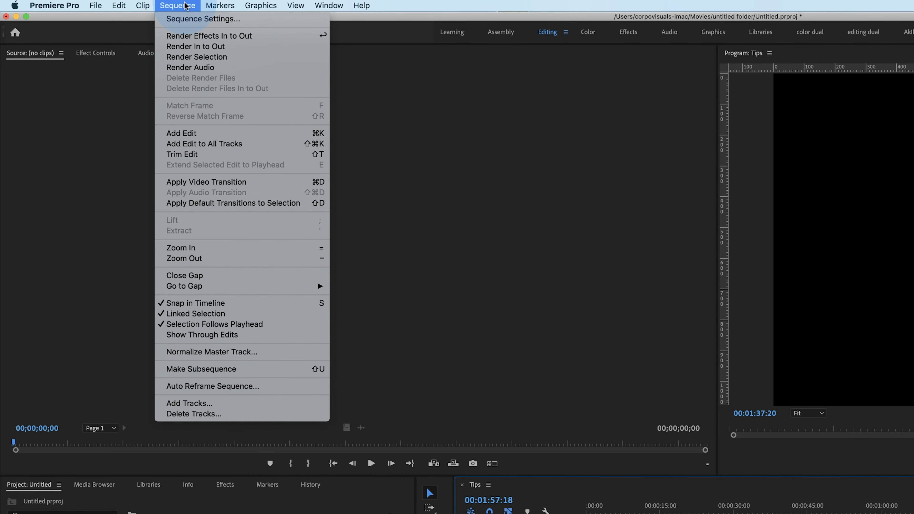
Step: Delete all empty video tracks from Tips, then add one video track back above Video 2
left_click(216, 415)
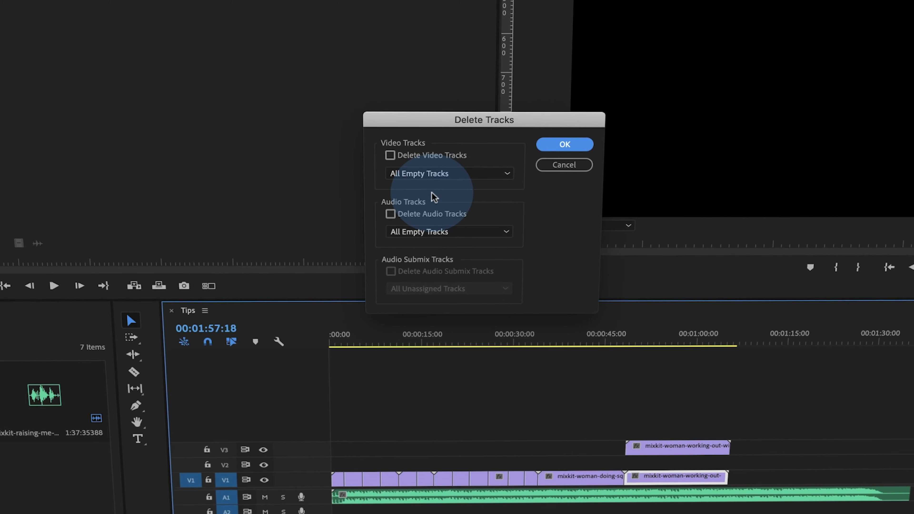
left_click(428, 173)
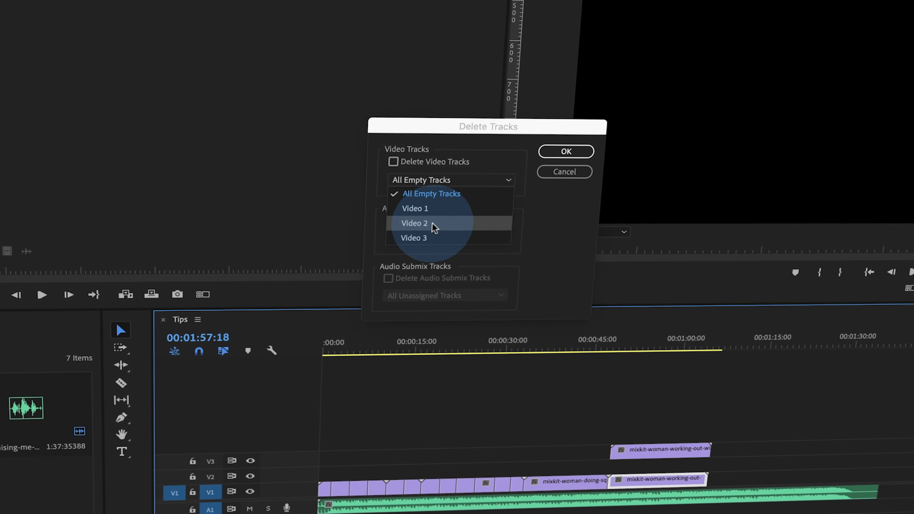
left_click(399, 162)
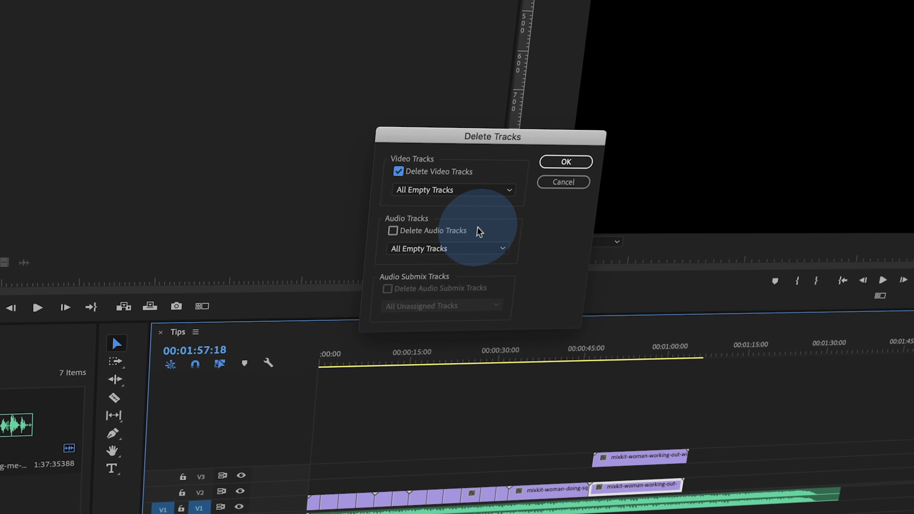
left_click(436, 197)
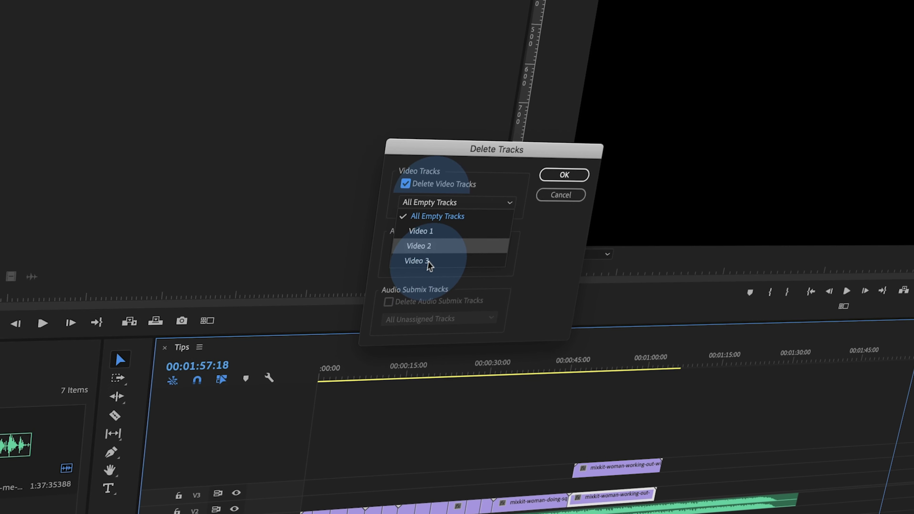
left_click(414, 201)
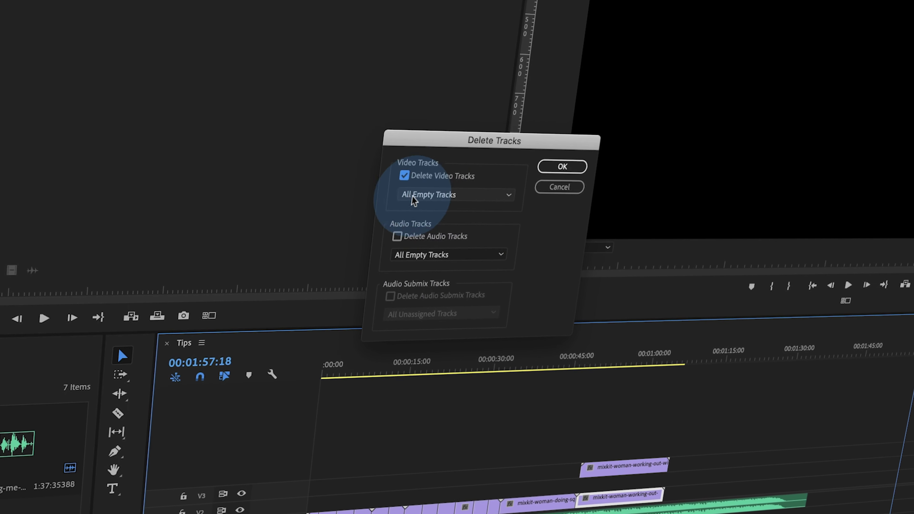
left_click(561, 167)
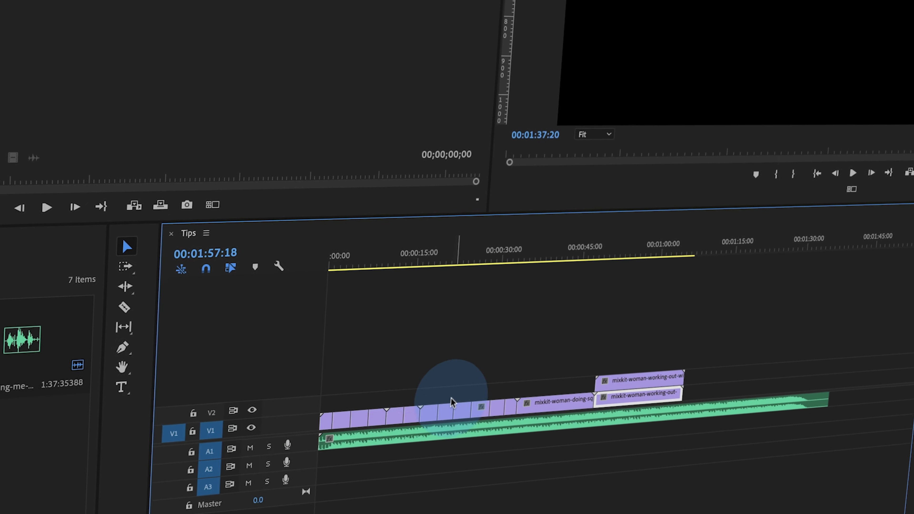
right_click(300, 364)
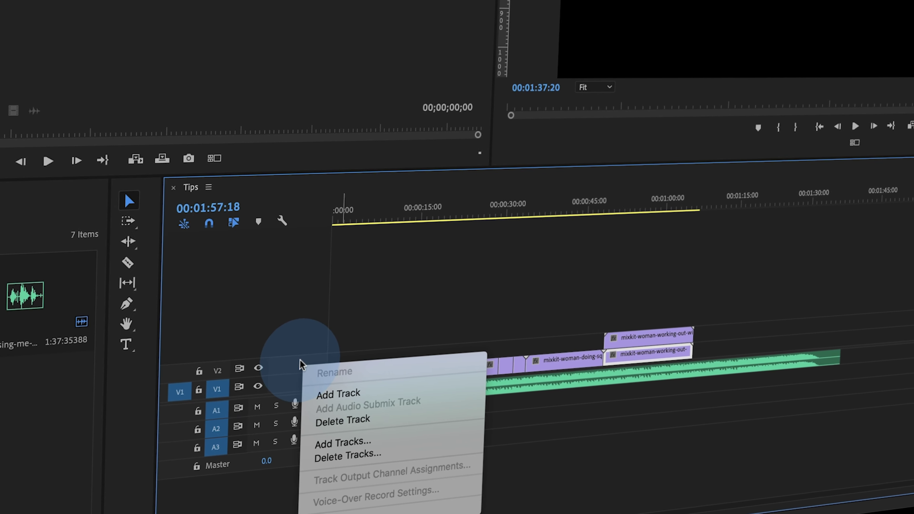
left_click(346, 396)
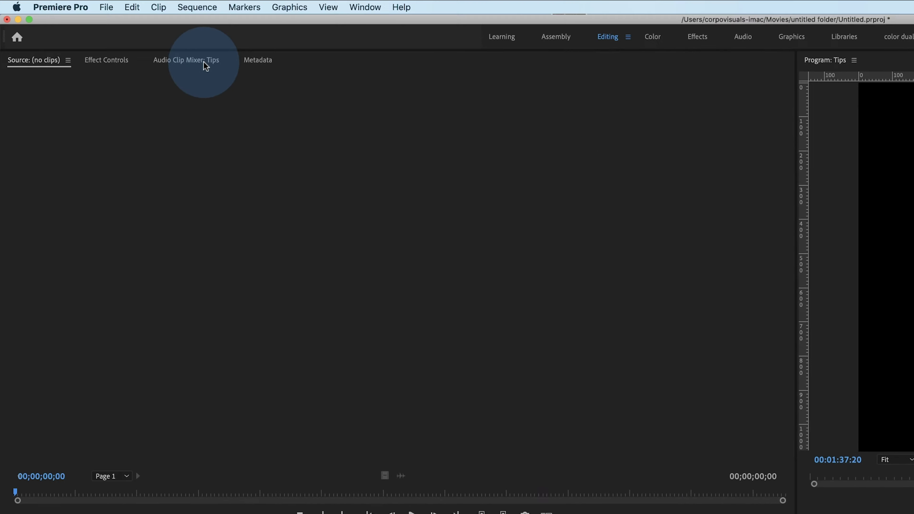
Step: Add 10 video tracks to the Tips sequence with placement After Video 1
left_click(199, 5)
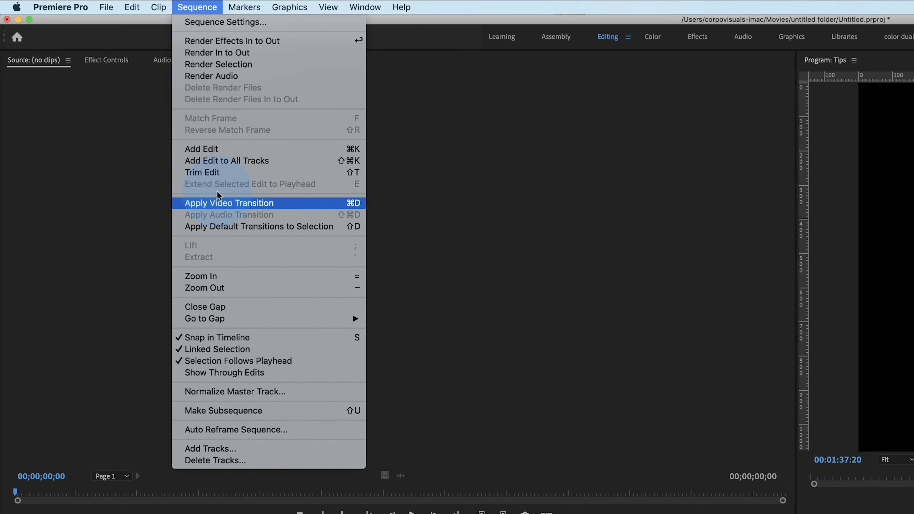
left_click(235, 450)
type("10")
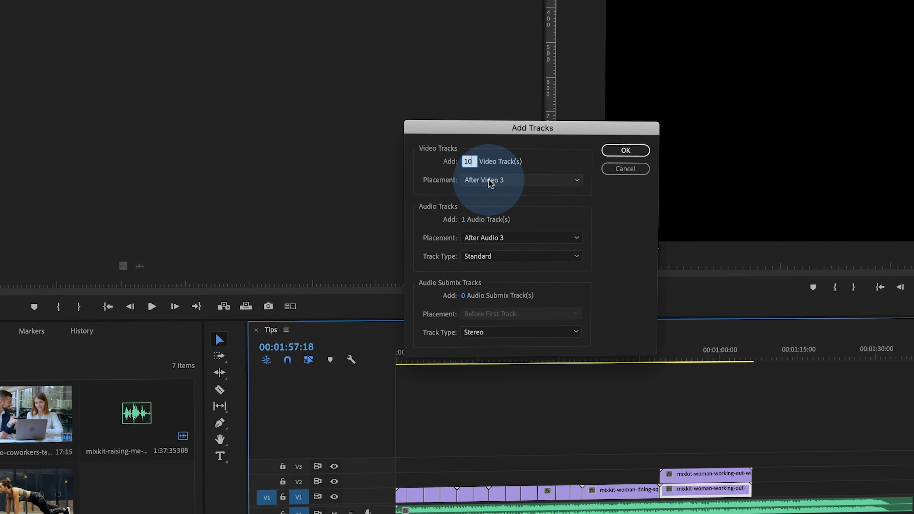
left_click(473, 195)
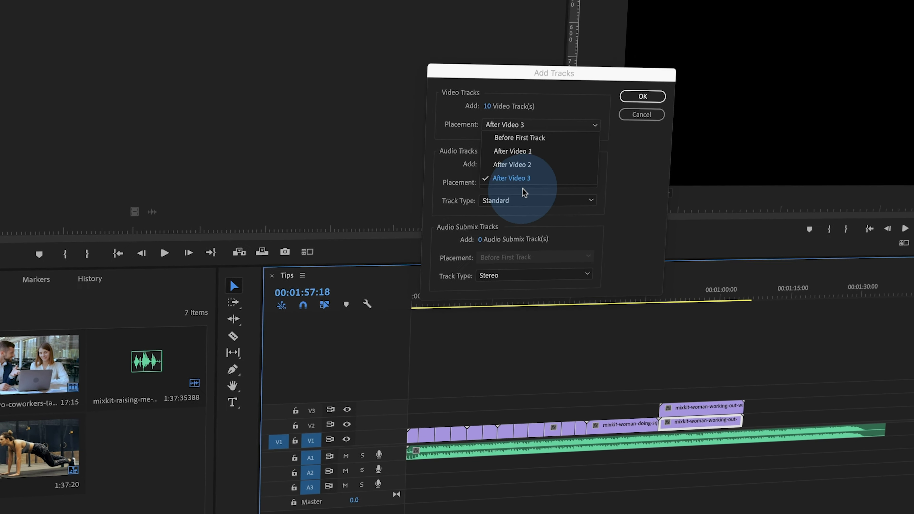
left_click(529, 156)
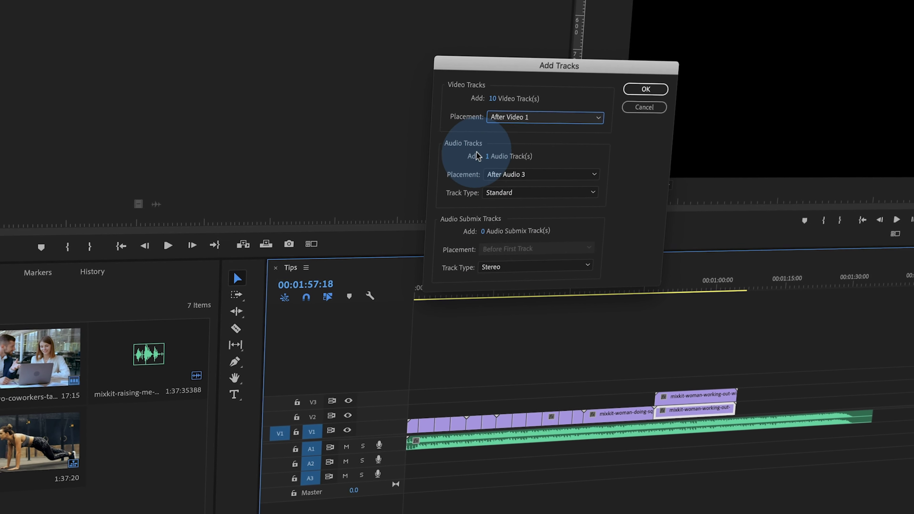
left_click(644, 89)
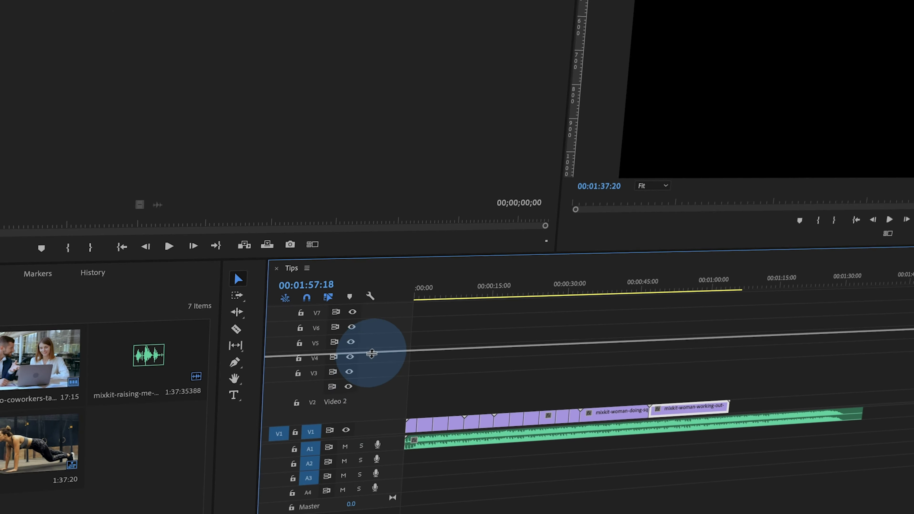
Step: Enlarge the Video 1–3 track heights, then create a trial Sequence 02 and delete it
scroll(378, 351, "up", 5)
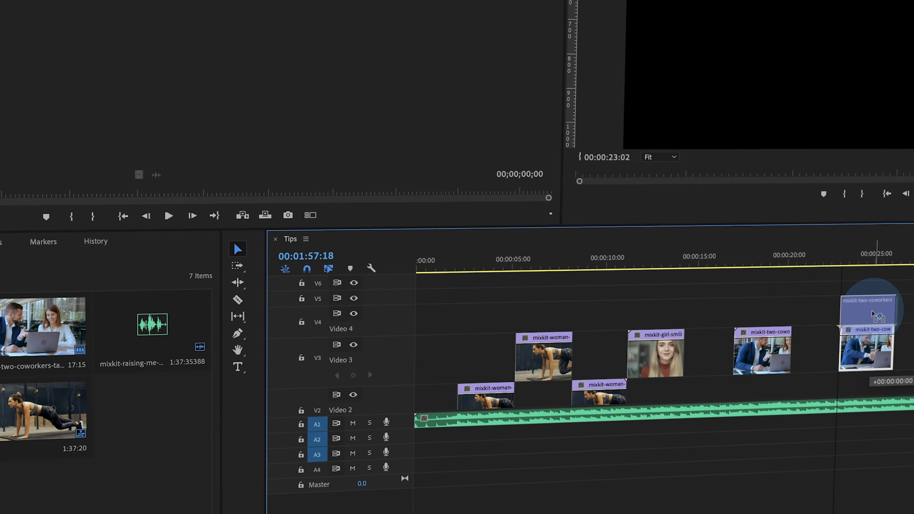
right_click(119, 360)
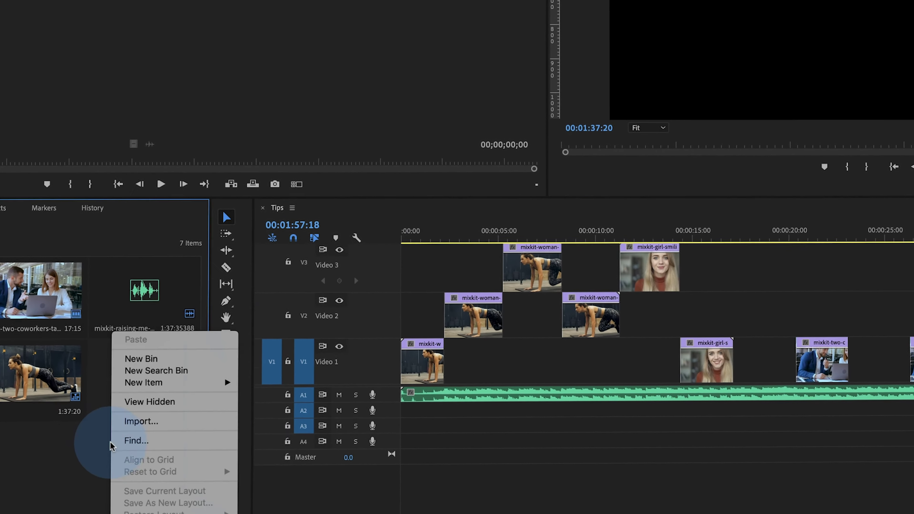
mouse_move(162, 378)
left_click(284, 379)
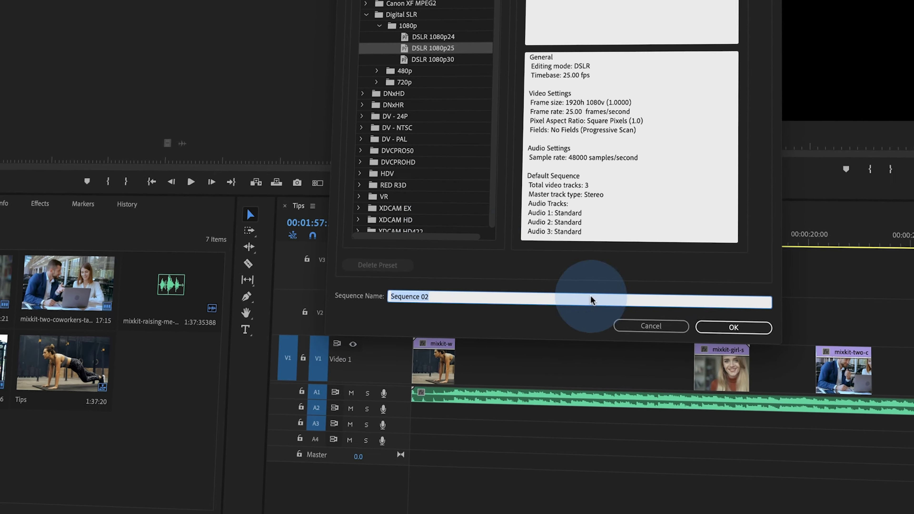
left_click(710, 327)
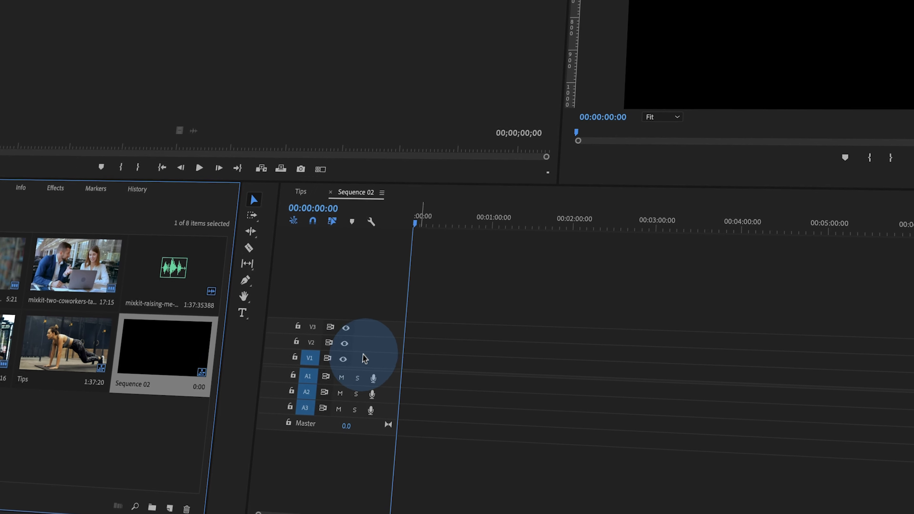
left_click(180, 507)
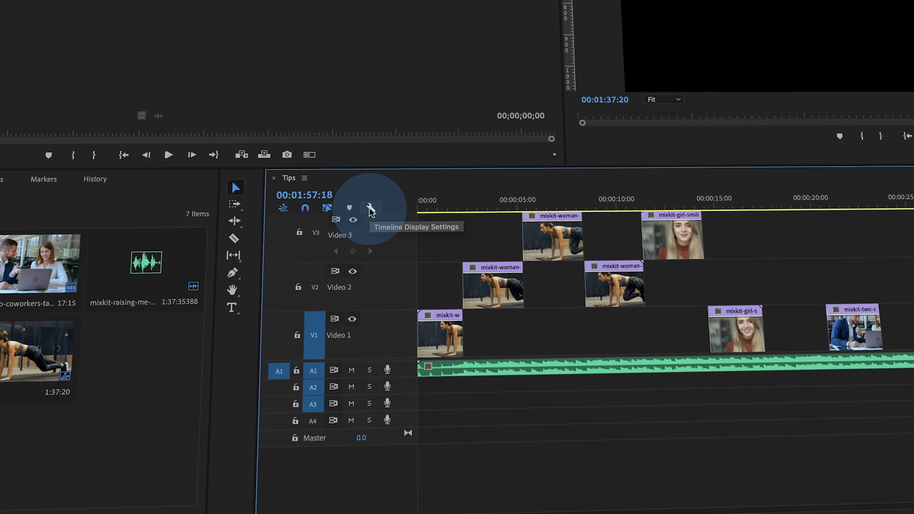
Step: Save the current track heights as 'Zoom Track Height Preset 01'
left_click(369, 209)
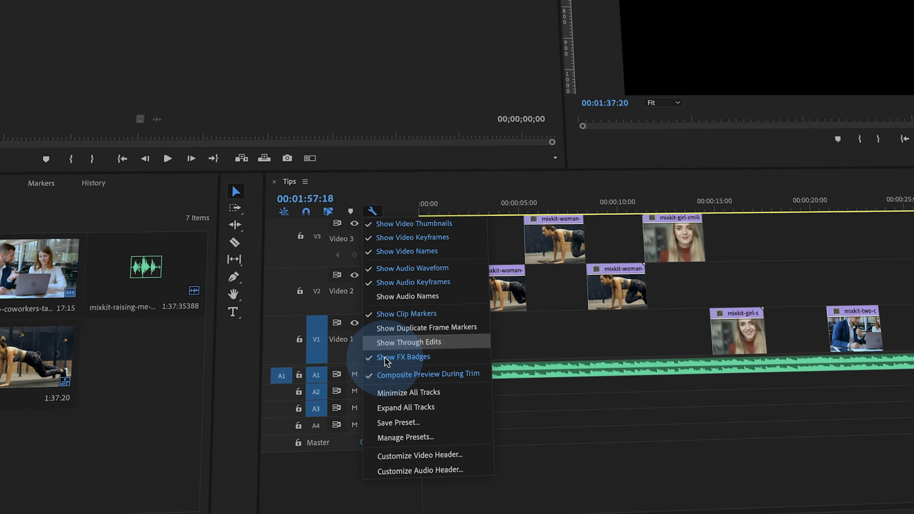
left_click(395, 424)
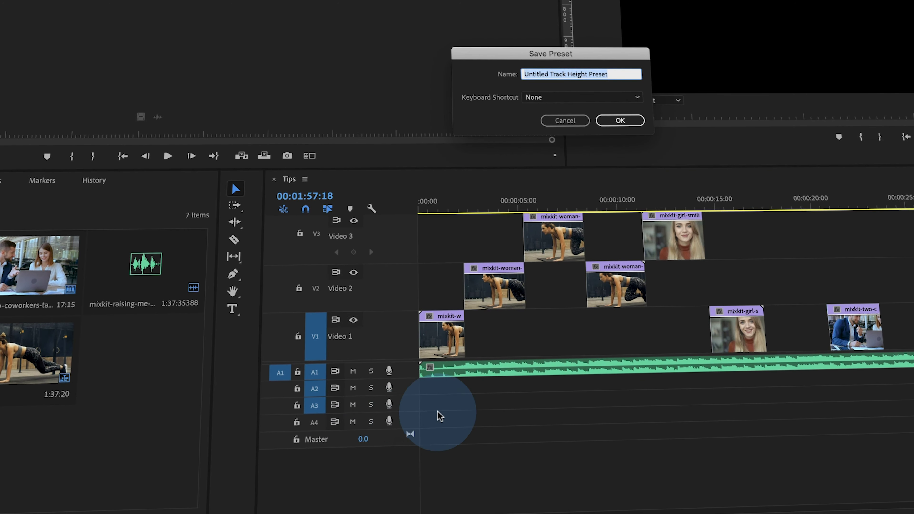
type("Zoom Track Height Preset 01")
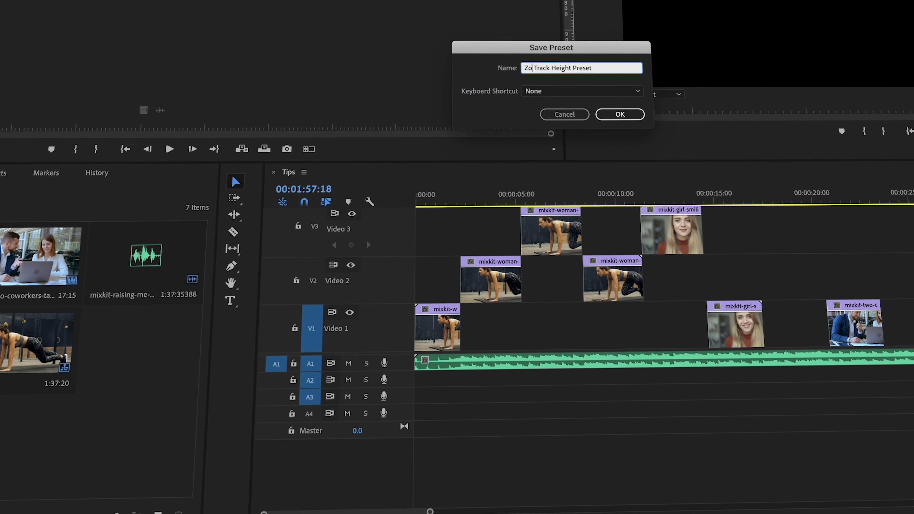
left_click(610, 114)
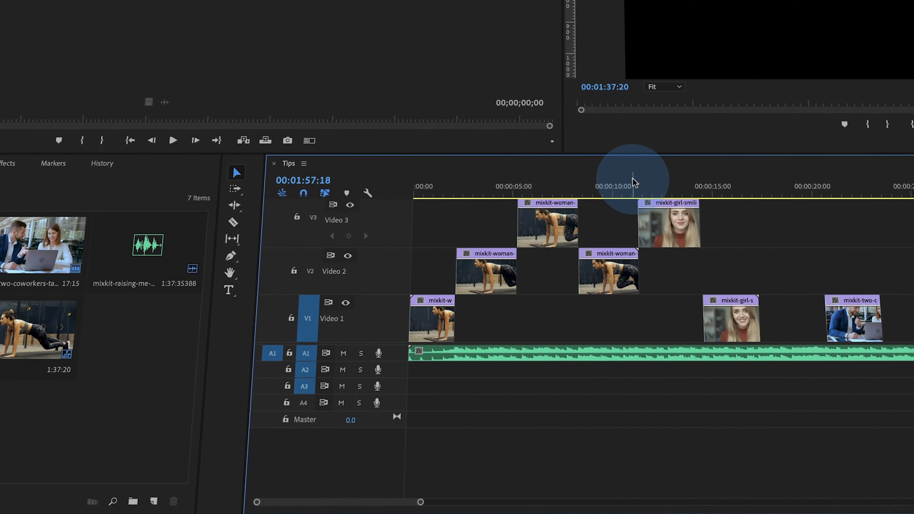
Step: Apply Zoom Track Height Preset 01 to a new Sequence 03, then delete that sequence
left_click(152, 500)
left_click(191, 337)
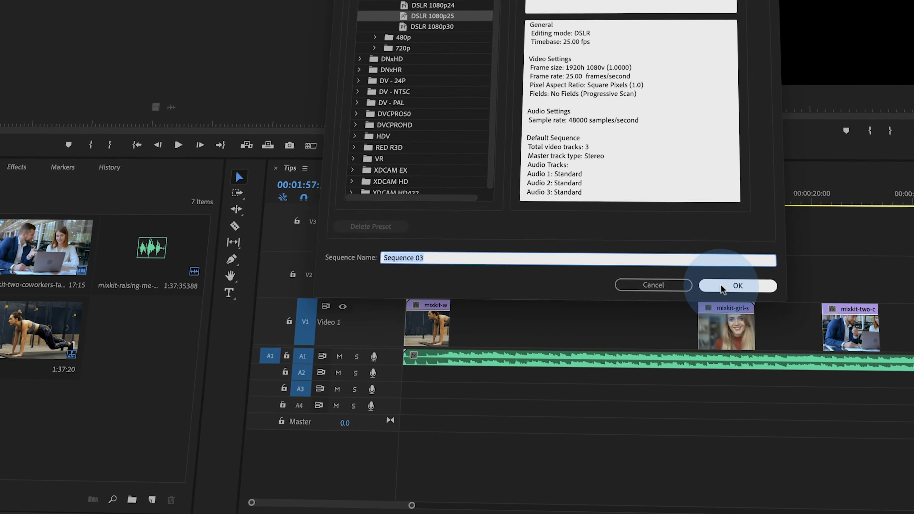
left_click(718, 286)
left_click(366, 200)
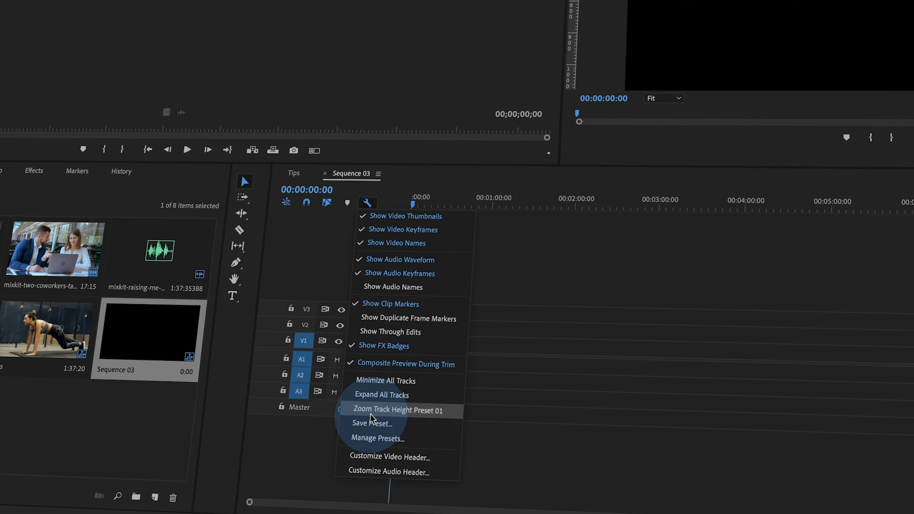
left_click(441, 417)
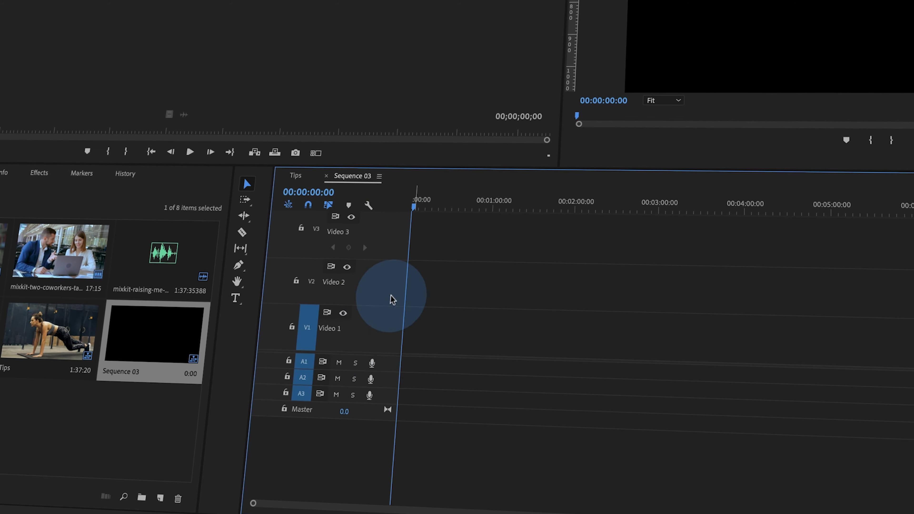
left_click(182, 499)
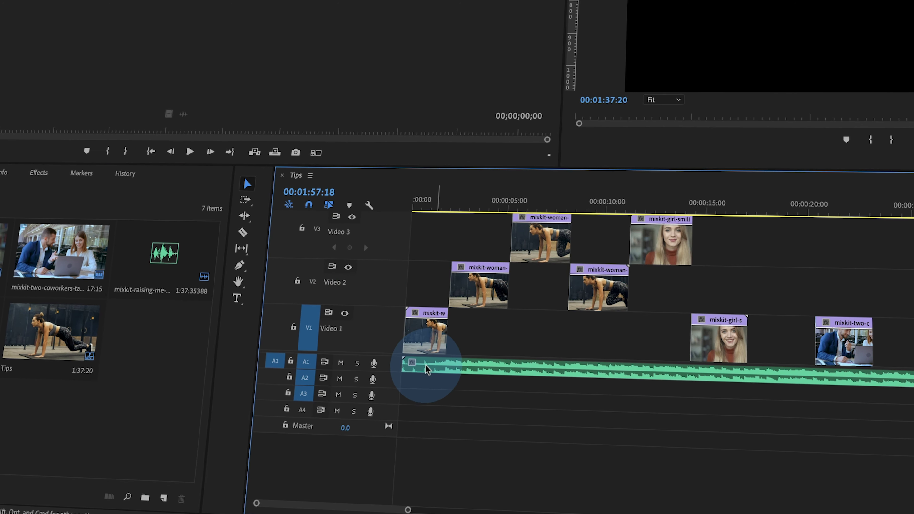
Step: Delete Zoom Track Height Preset 01 through Manage Presets
left_click(369, 205)
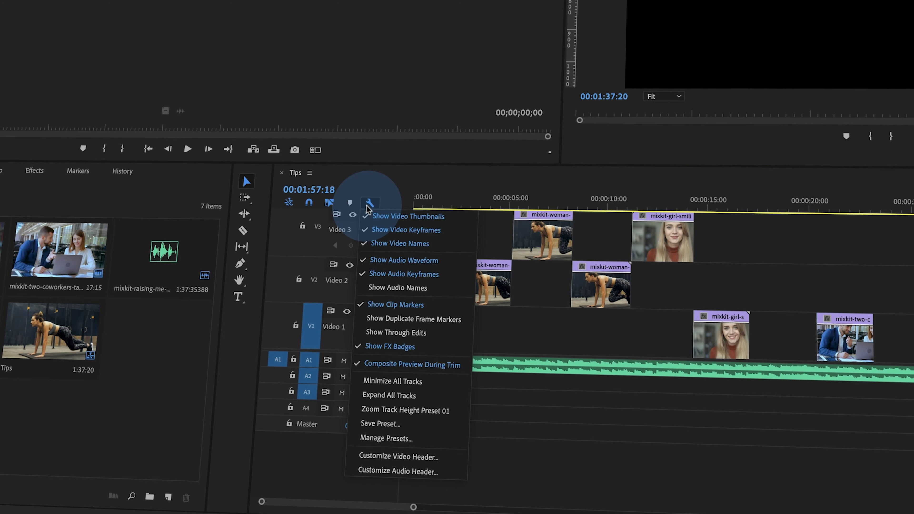
left_click(398, 438)
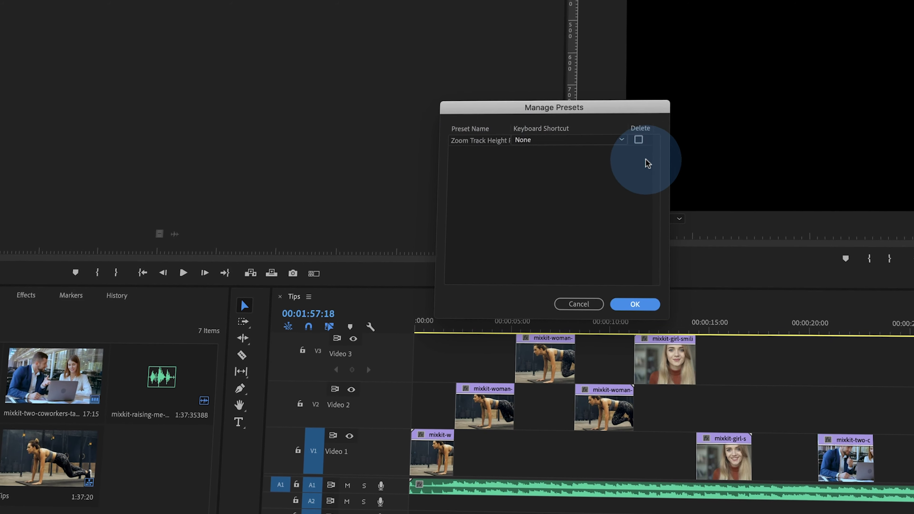
left_click(638, 139)
left_click(634, 305)
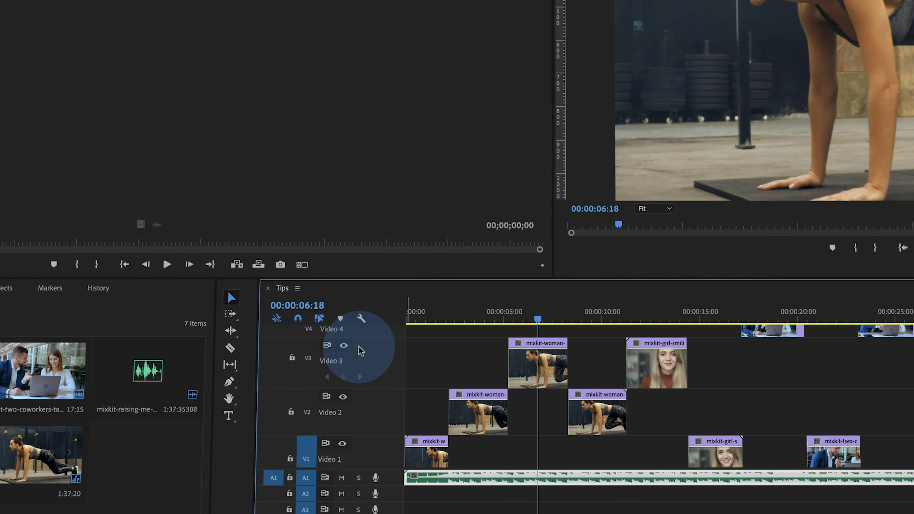
Step: Toggle Video 3's output off and on while scrubbing, then turn off output on all video tracks
left_click(346, 349)
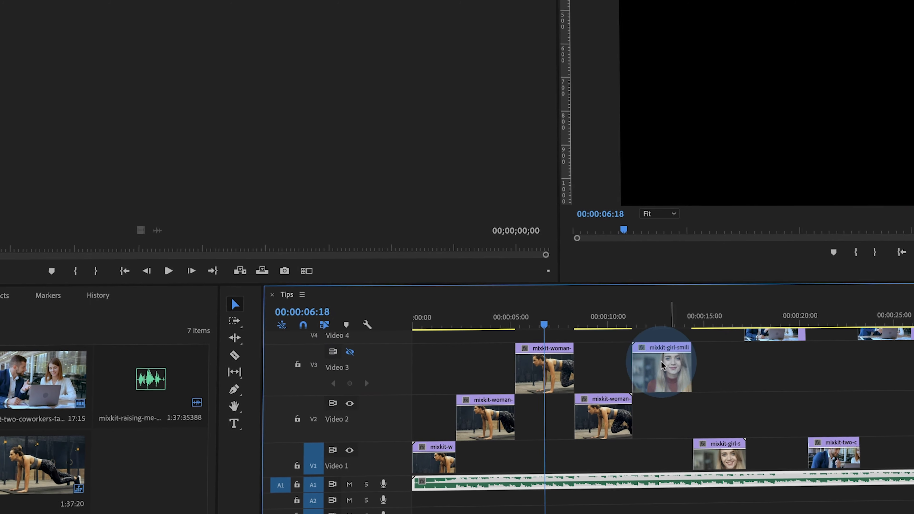
left_click(606, 321)
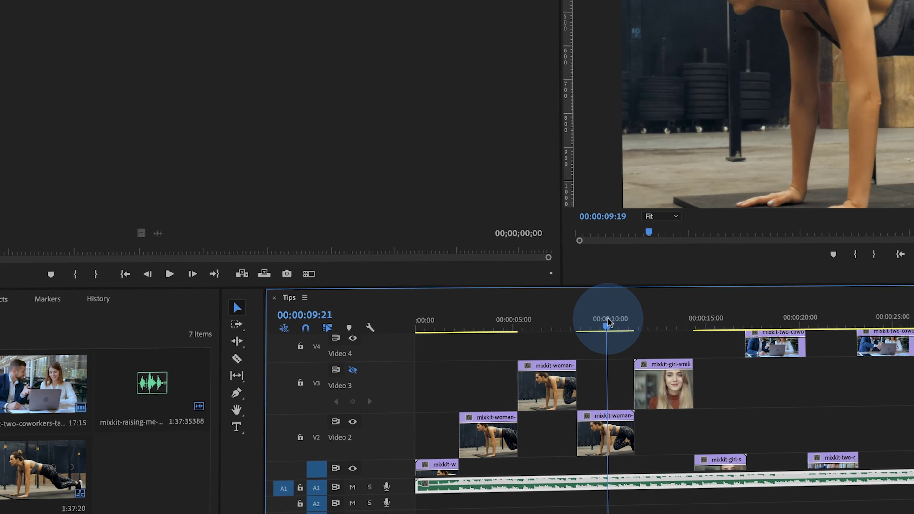
mouse_move(607, 323)
left_mouse_down()
mouse_move(505, 342)
mouse_move(559, 341)
left_mouse_up()
left_click(357, 376)
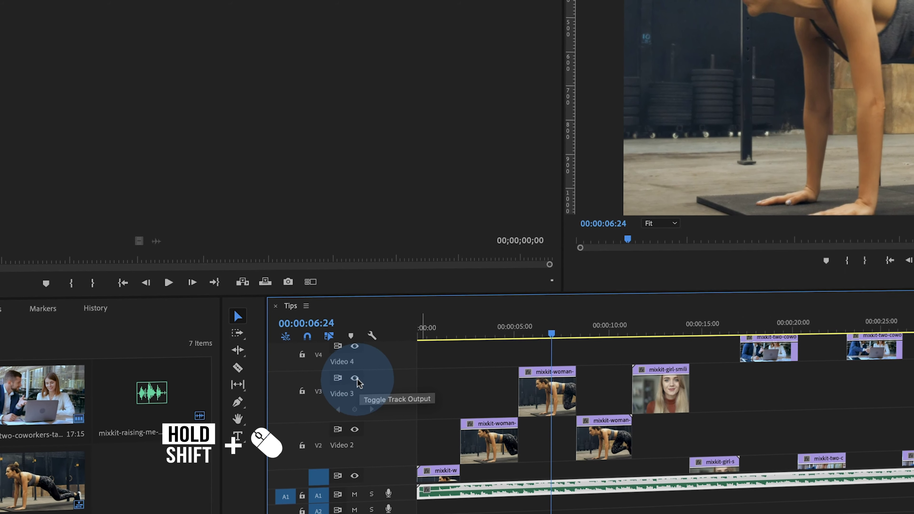
left_click(355, 380, "shift")
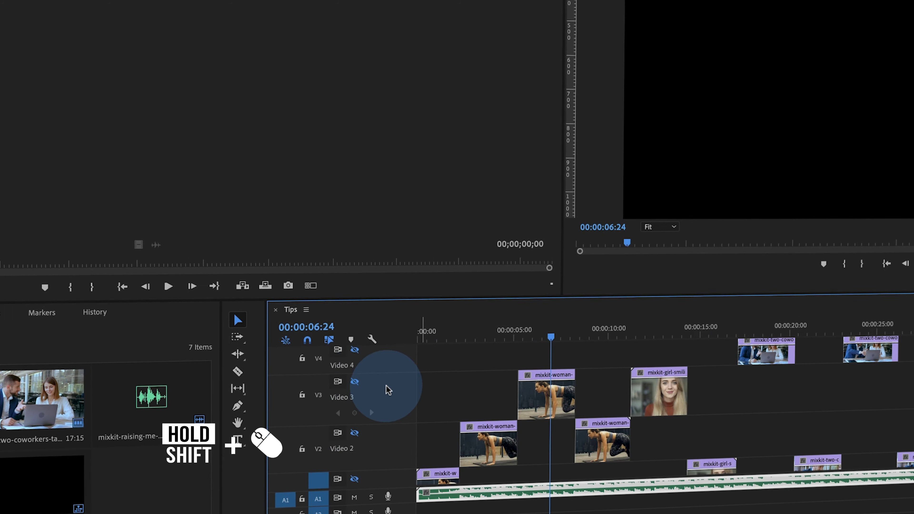
scroll(387, 391, "up", 3)
scroll(387, 390, "up", 5)
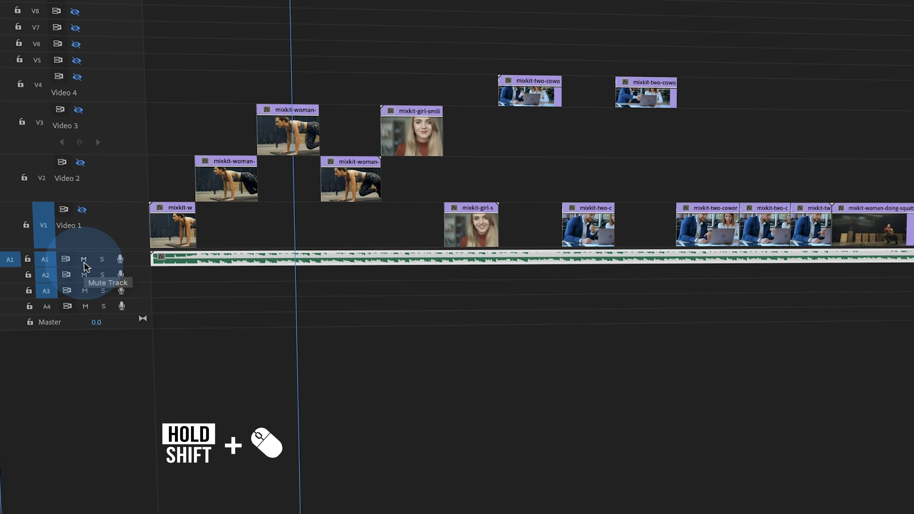
Step: Lock and unlock all audio tracks at once, then solo every audio track together
left_click(23, 264, "shift")
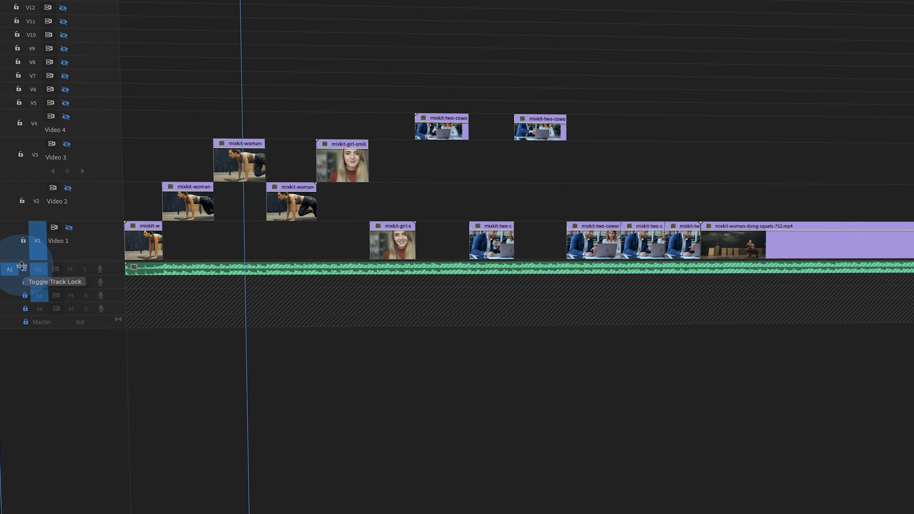
left_click(8, 297, "shift")
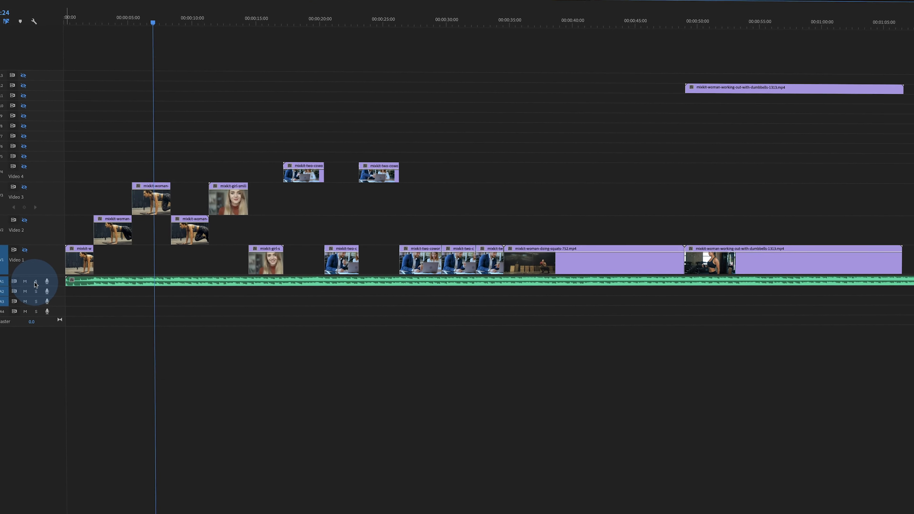
left_click(57, 283, "shift")
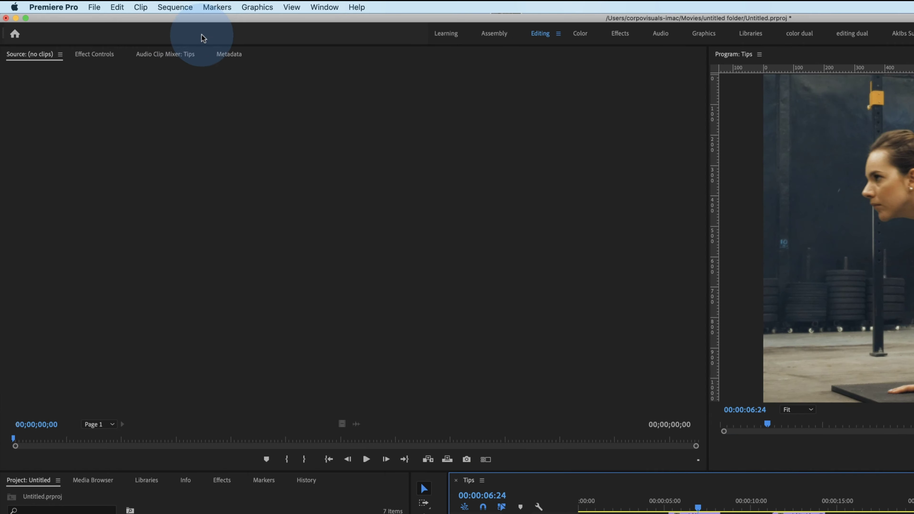
left_click(142, 3)
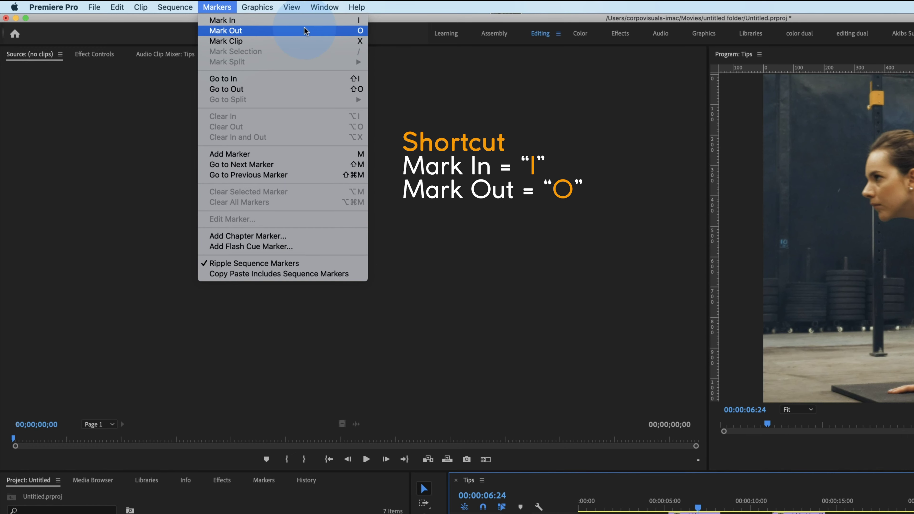
Step: Mark an In point at 00:00:06:24 and an Out point at 00:00:14:11
left_click(252, 24)
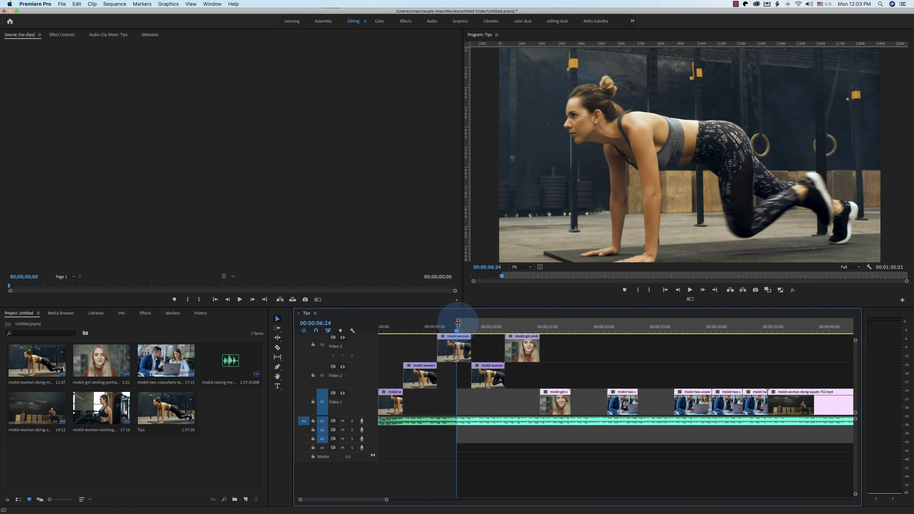
left_click(542, 328)
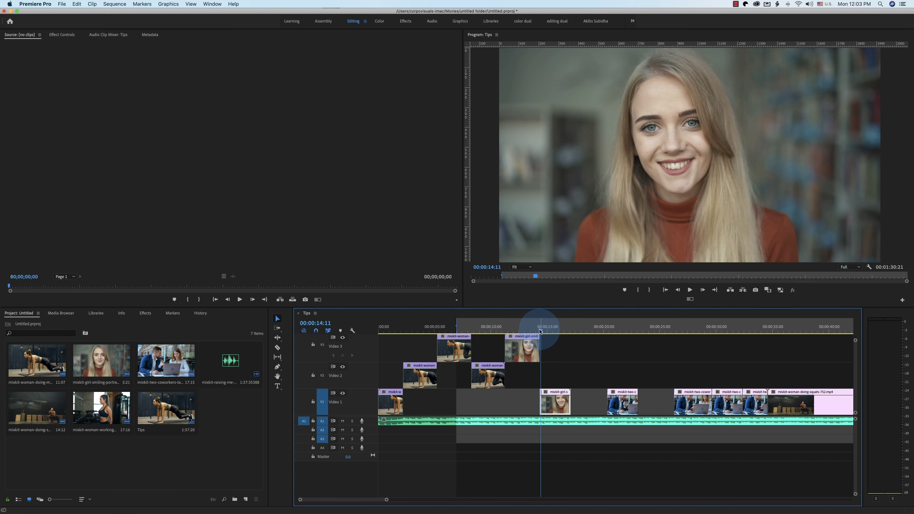
left_click(146, 2)
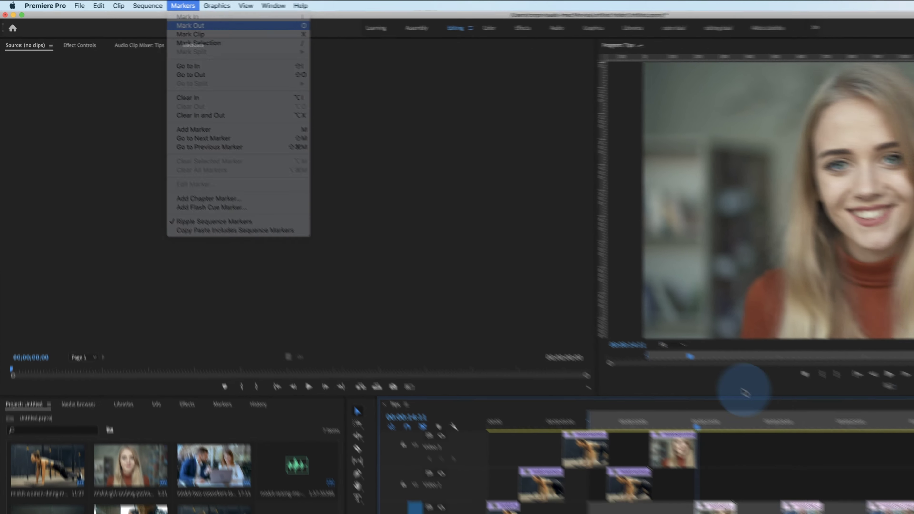
left_click(246, 33)
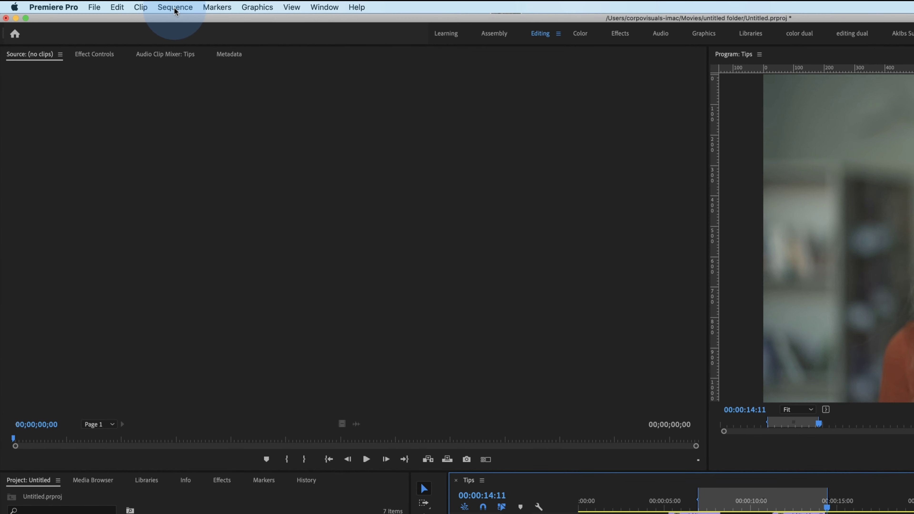
Step: Jump the playhead to the In point, then to the Out point, with Shift+I and Shift+O
left_click(230, 7)
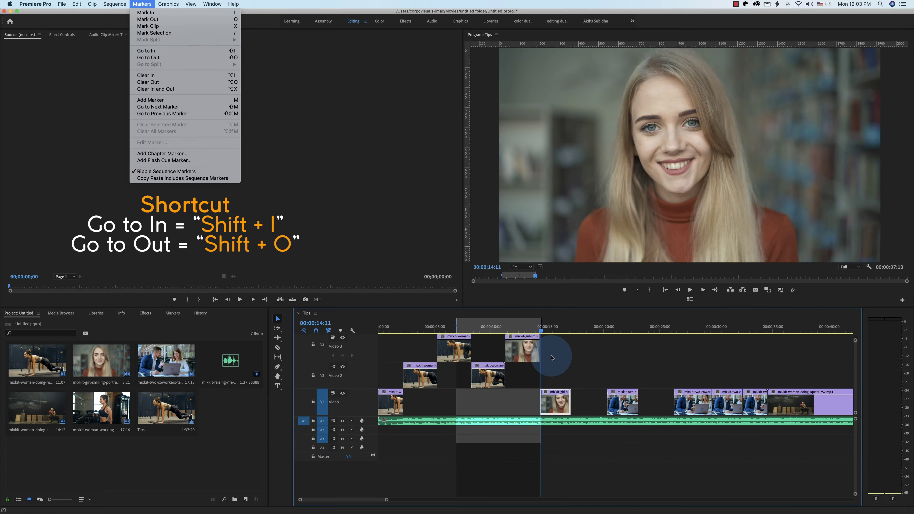
left_click(550, 357)
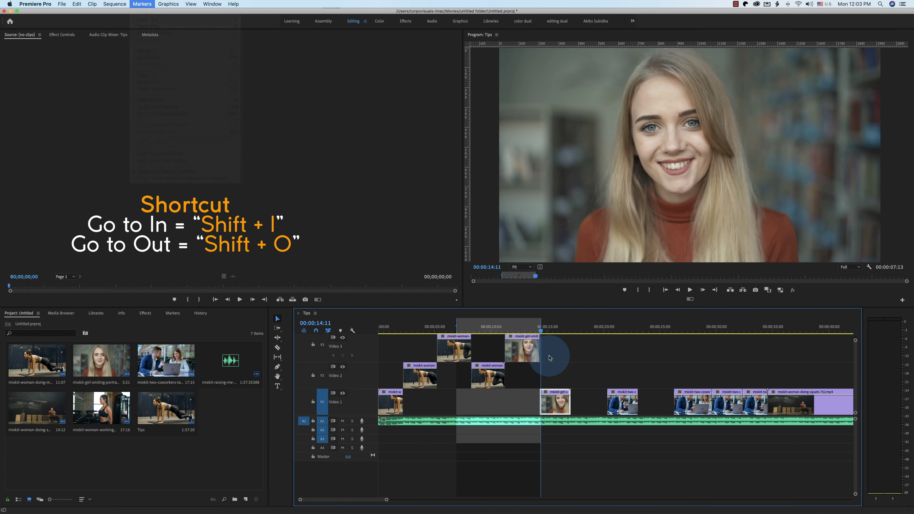
key("shift+i")
key("shift+o")
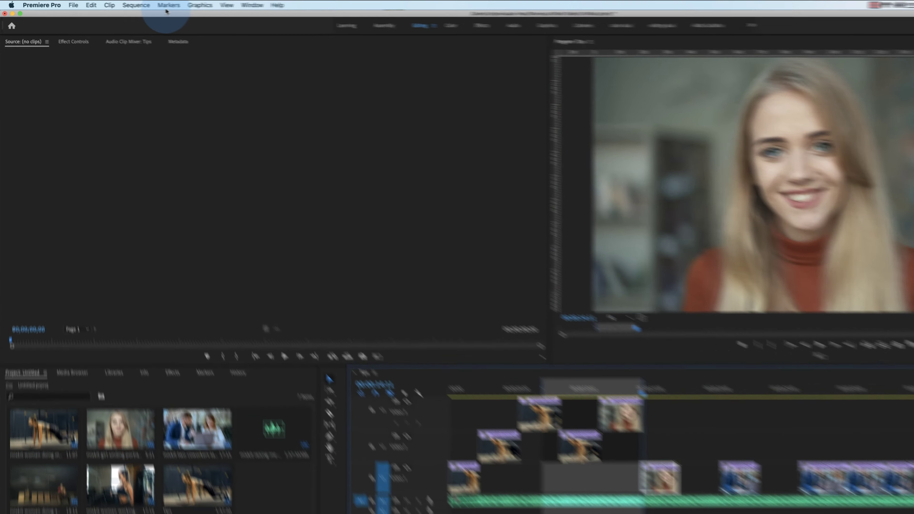
Step: Clear the In and Out points, then park the playhead at 00:00:15:05
left_click(166, 8)
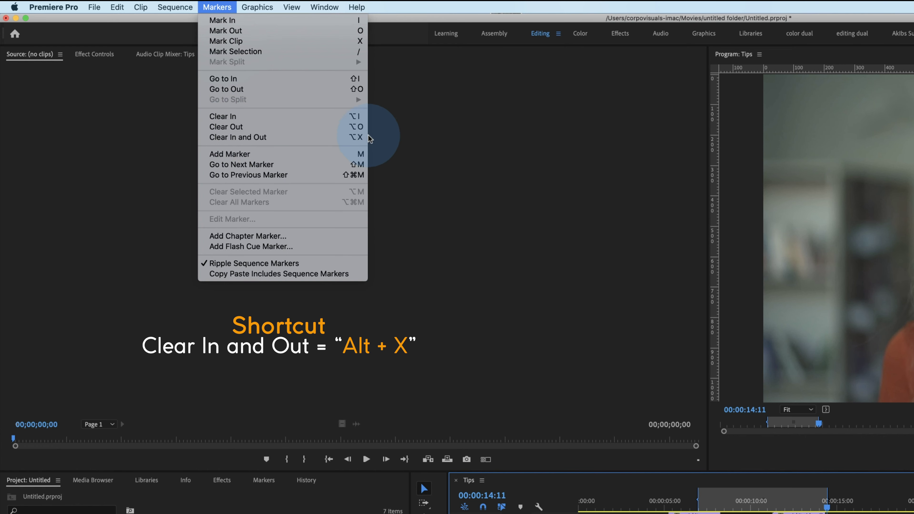
left_click(353, 138)
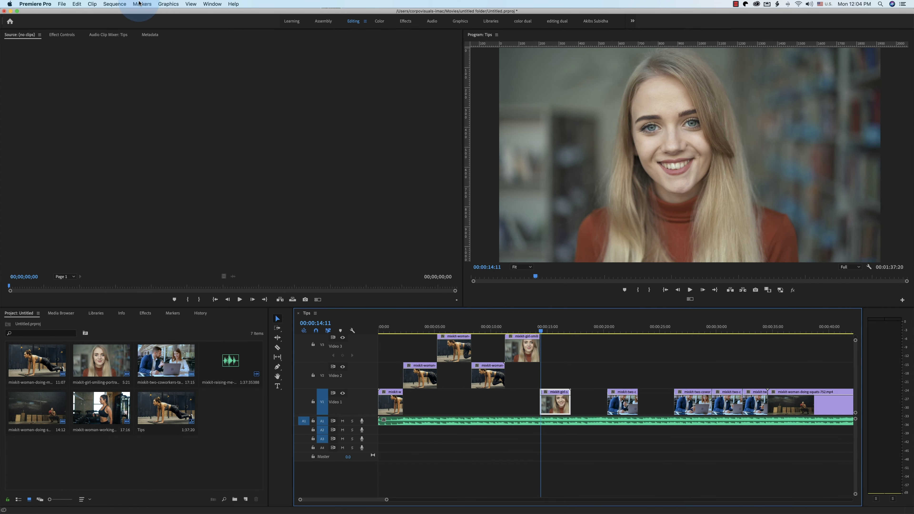
left_click_drag(540, 329, 549, 330)
left_click_drag(581, 367, 532, 404)
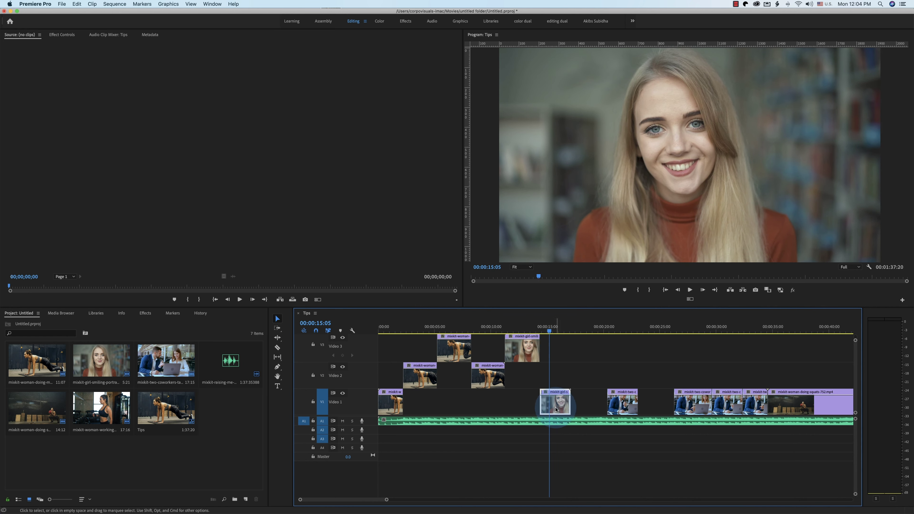
Step: Add a sequence marker at 00:00:15:04 on the Tips timeline
left_click(142, 4)
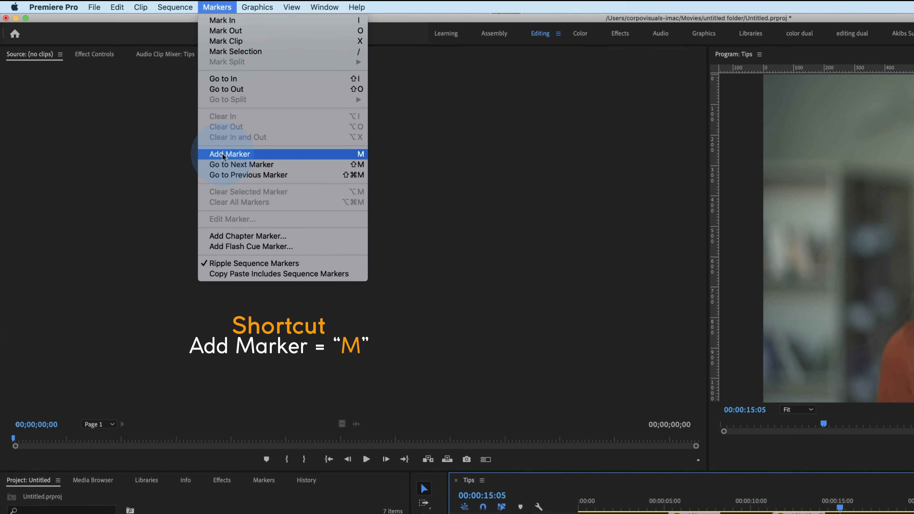
left_click(359, 154)
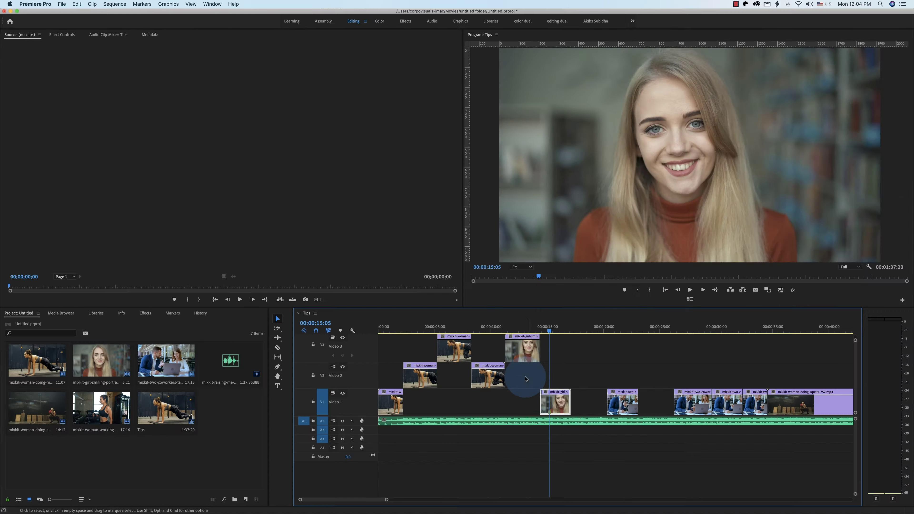
left_click(553, 414)
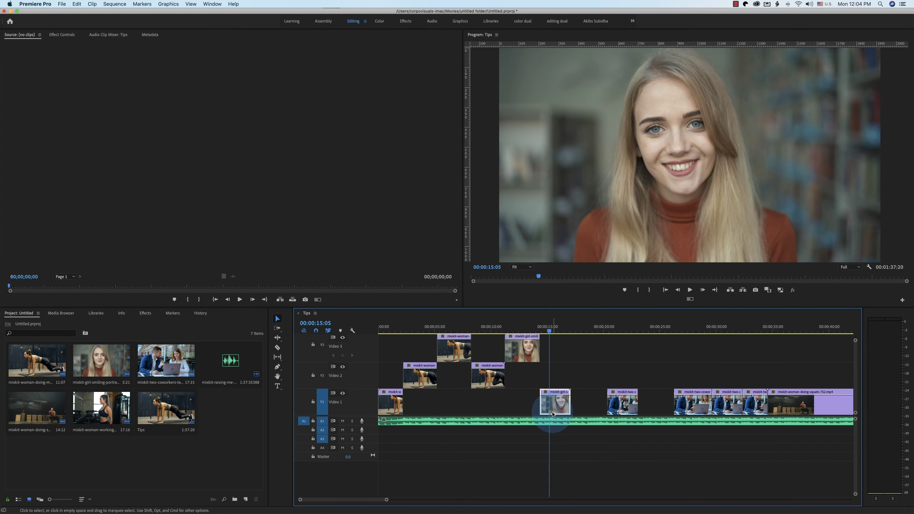
scroll(553, 413, "up", 5)
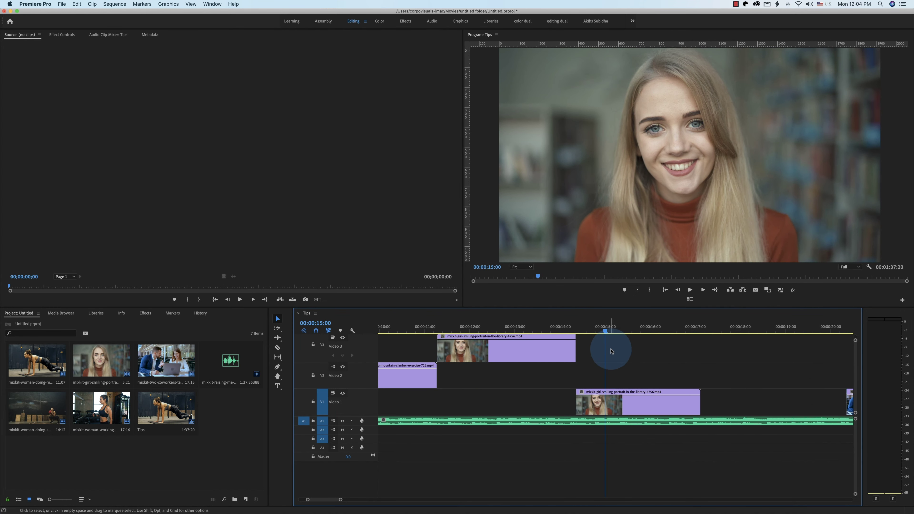
left_click(606, 330)
left_click_drag(606, 330, 636, 366)
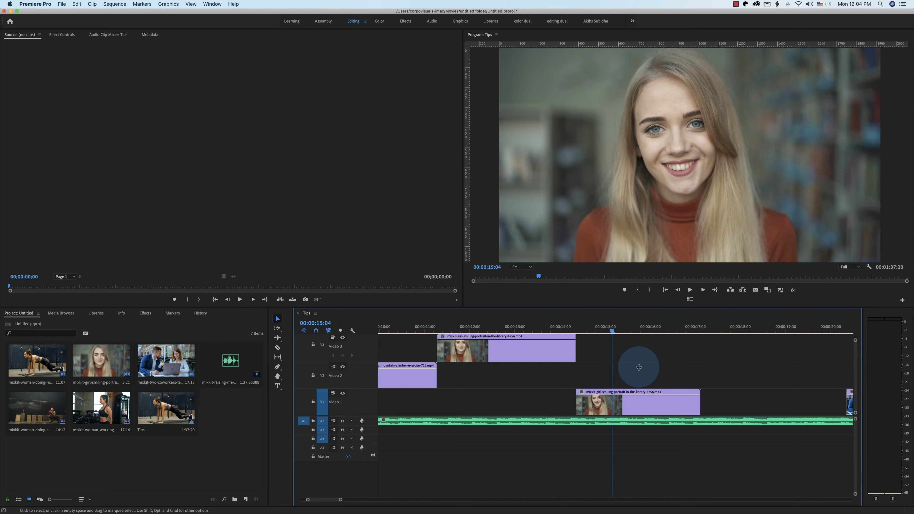
left_click(142, 4)
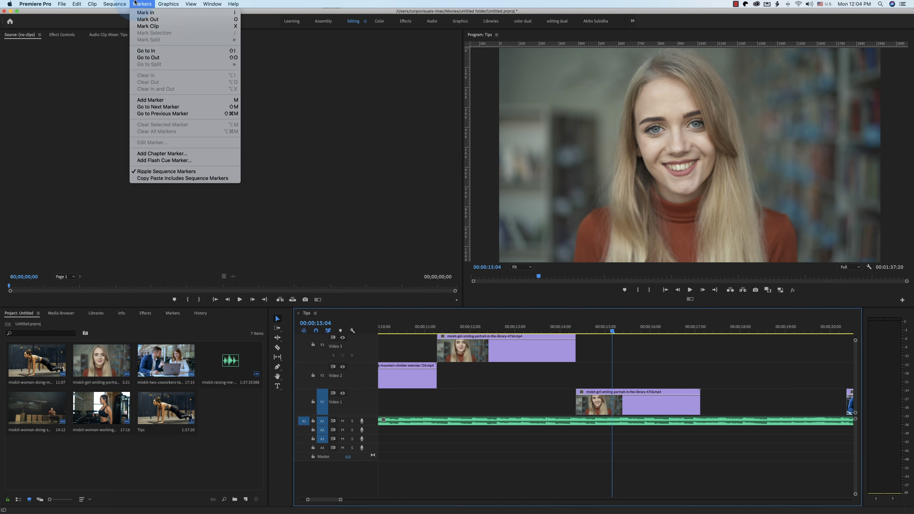
left_click(173, 102)
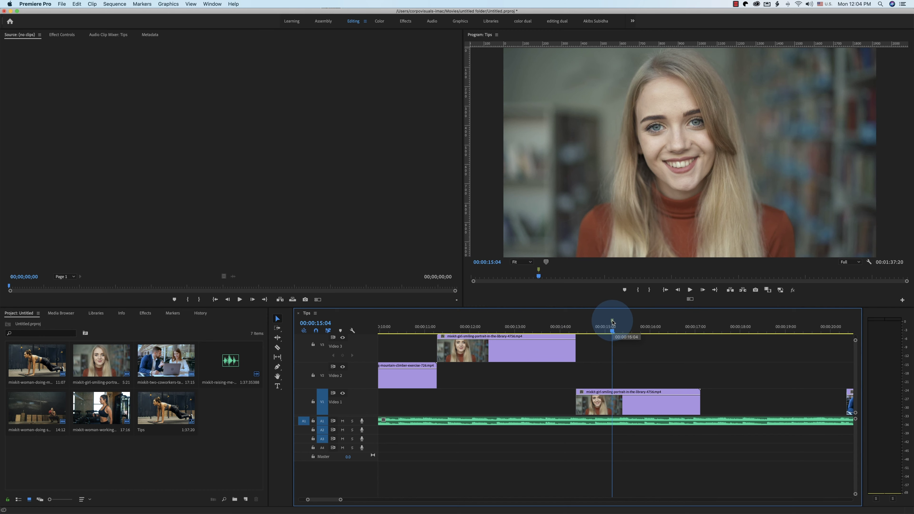
Step: Name the marker Important with comment 'Most important' and colour it orange
double_click(612, 322)
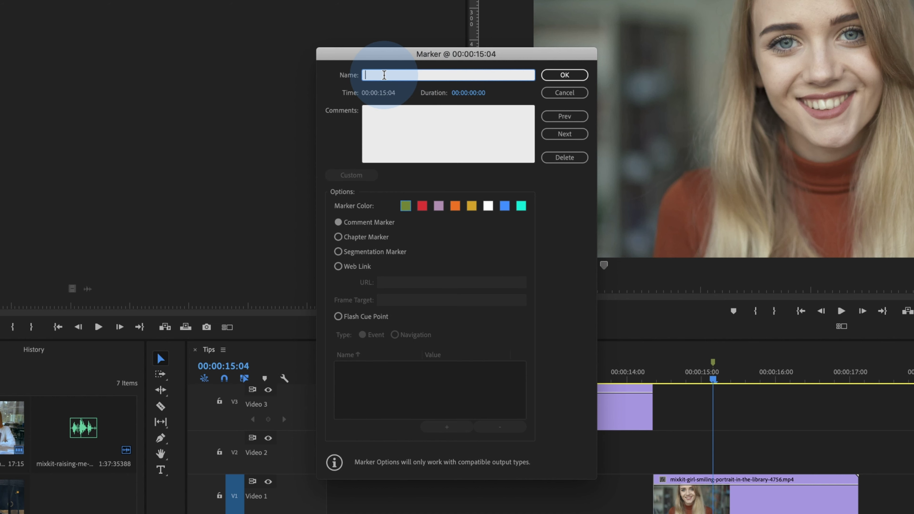
type("Important")
left_click(426, 122)
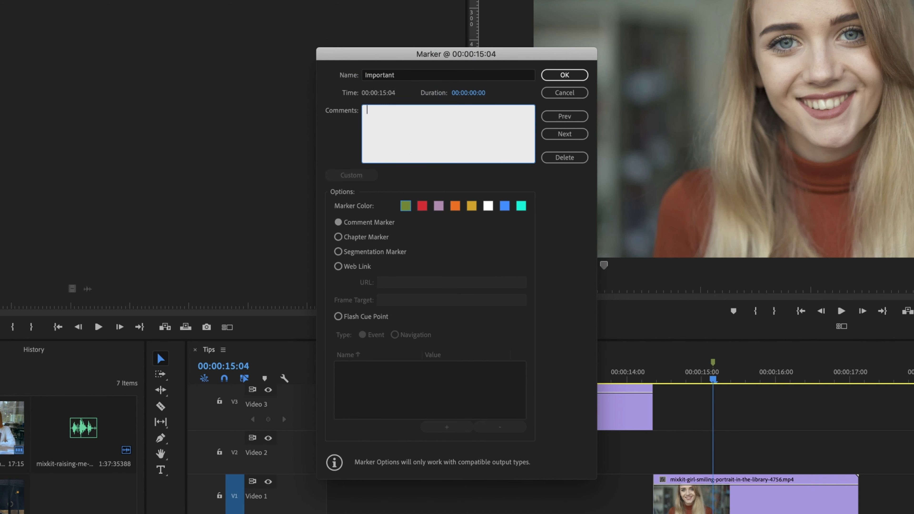
type("Most important")
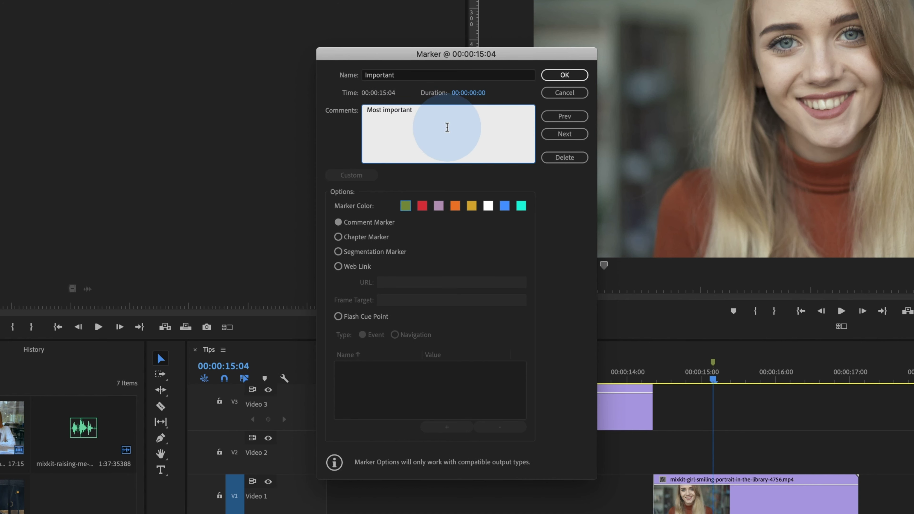
left_click(455, 205)
left_click(564, 74)
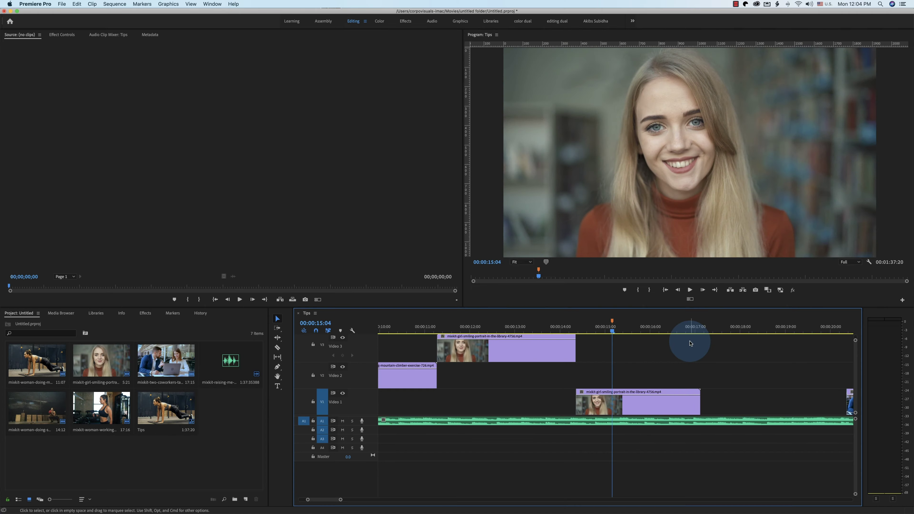
Step: Add further markers at 00:00:16:05 and 00:00:17:02
left_click(652, 321)
key("m")
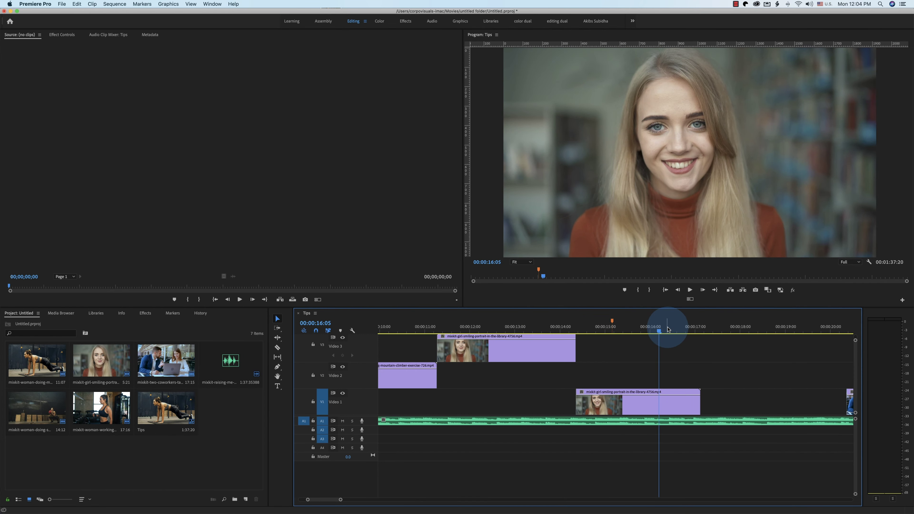
left_click(698, 326)
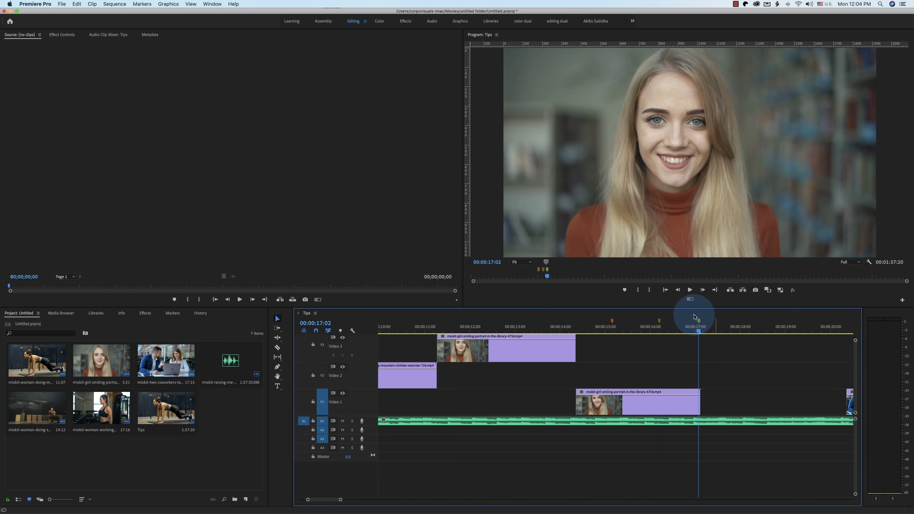
key("m")
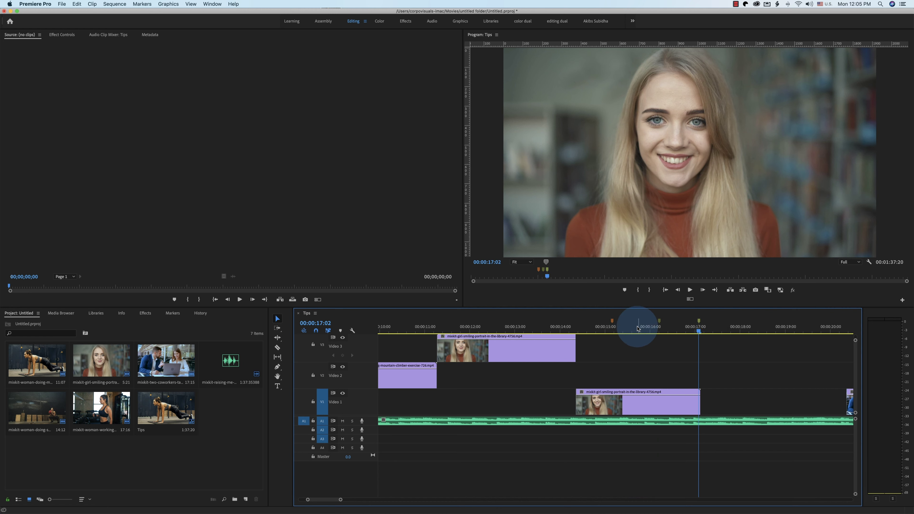
left_click(133, 3)
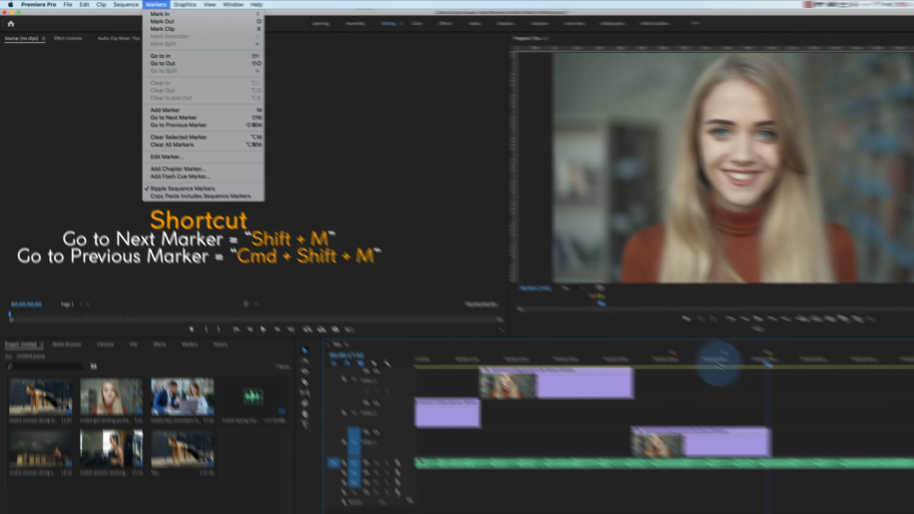
left_click(659, 323)
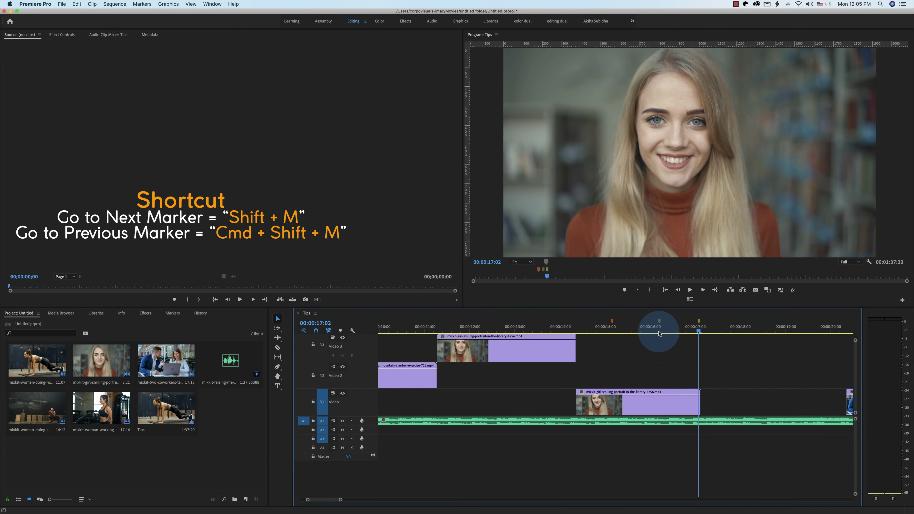
key("super+shift+m")
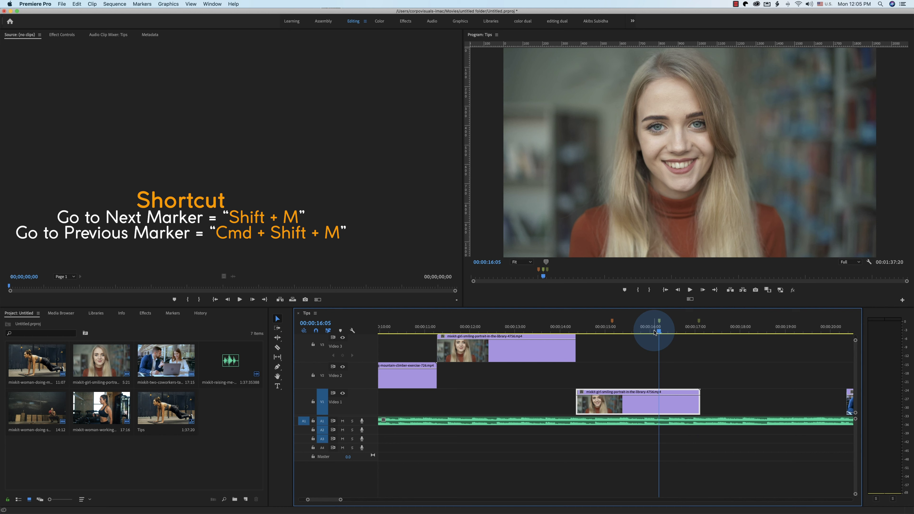
key("super+shift+m")
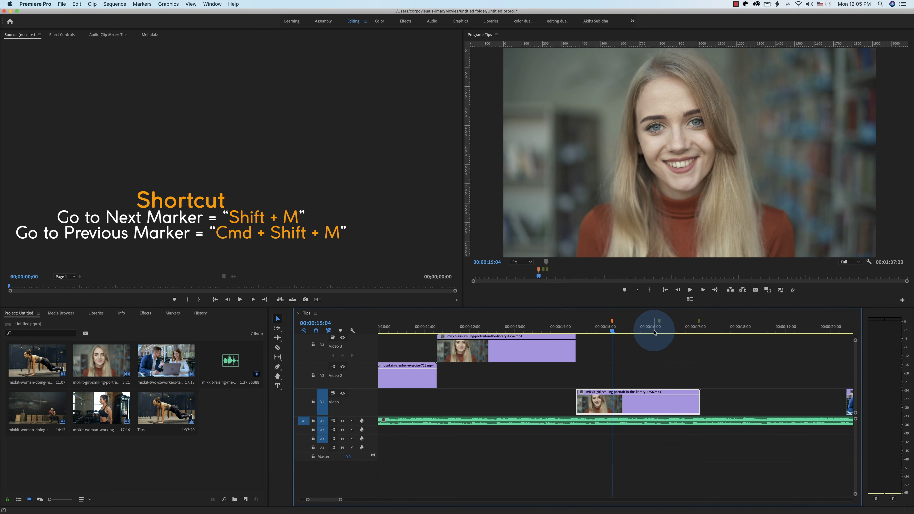
key("shift+m")
key("shift+m")
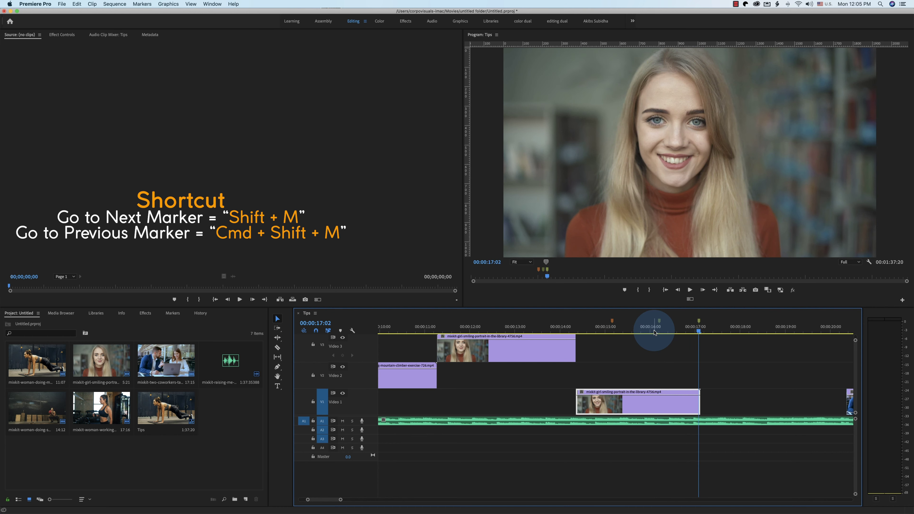
scroll(702, 349, "down", 3)
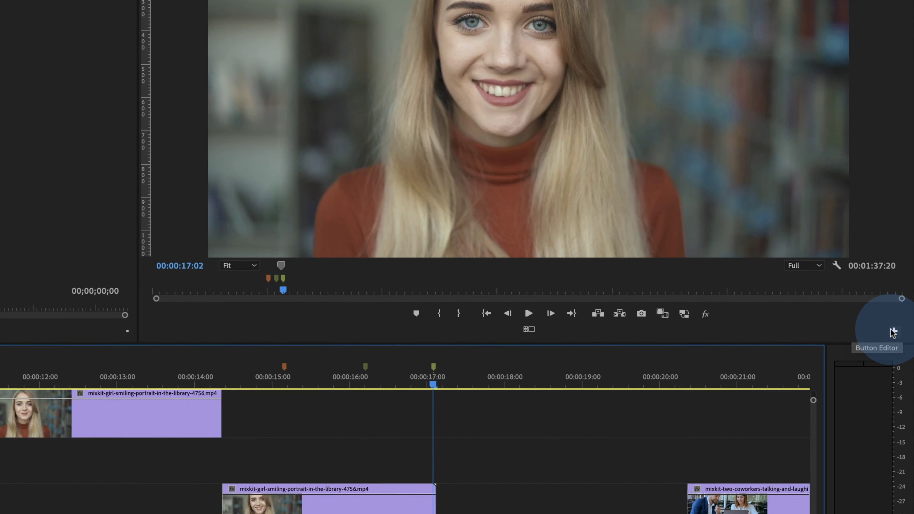
left_click(893, 331)
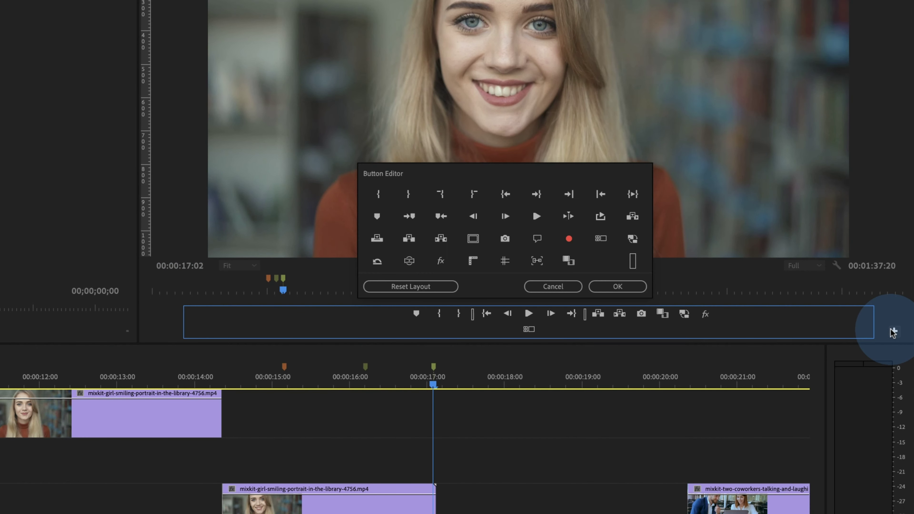
left_click_drag(377, 218, 404, 326)
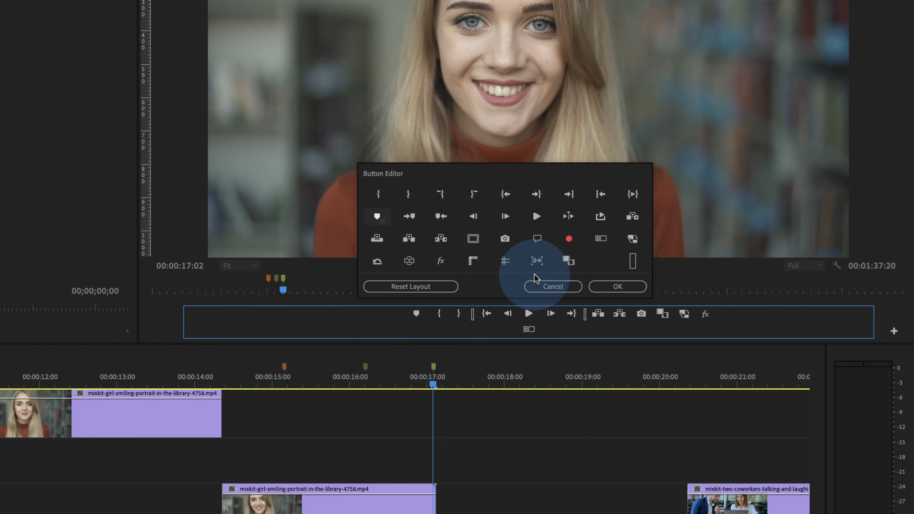
left_click(552, 286)
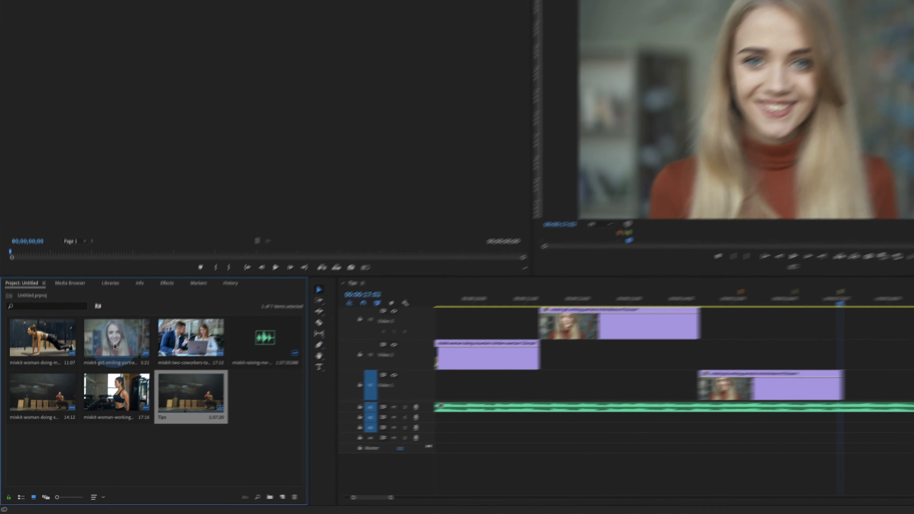
Step: Hide the girl-smiling portrait clip in the bin, then show hidden items again
left_click(115, 346)
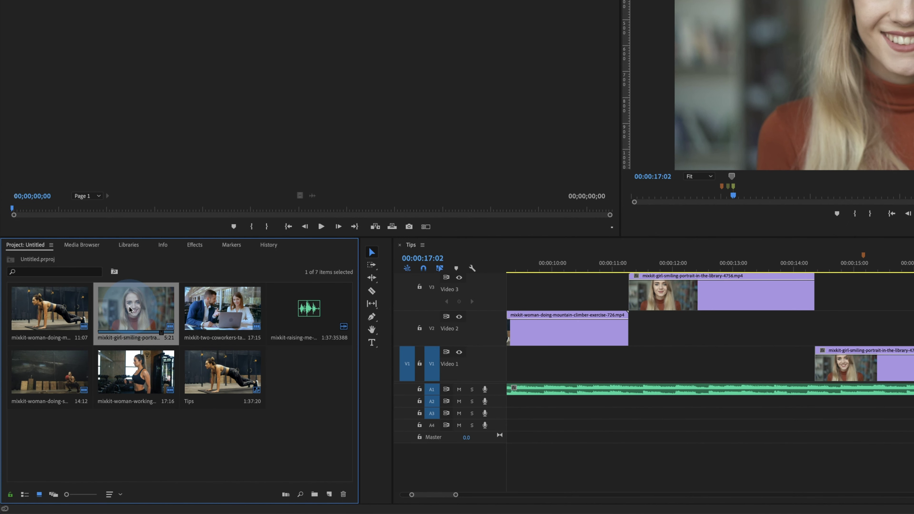
right_click(128, 312)
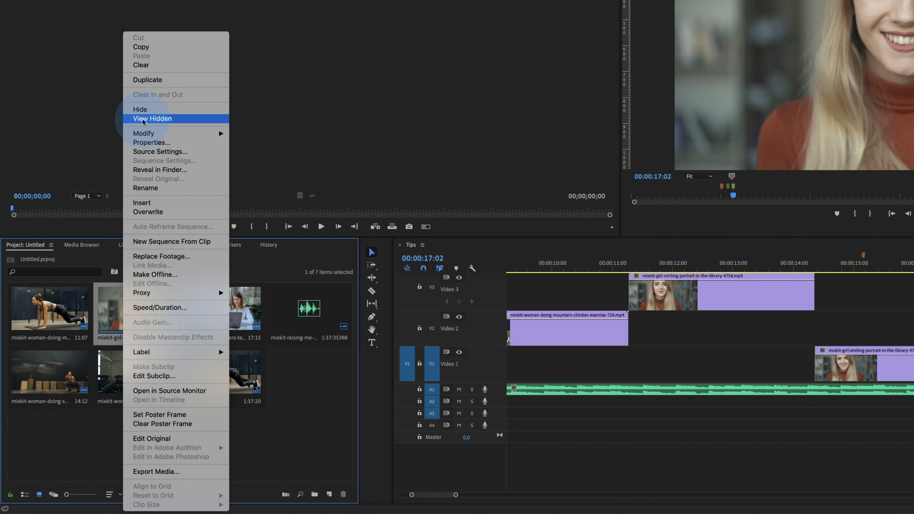
left_click(151, 109)
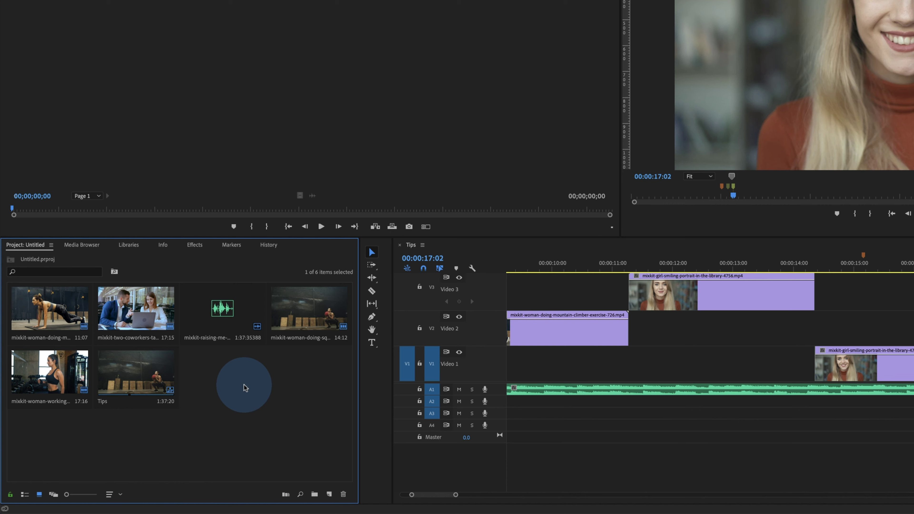
right_click(243, 388)
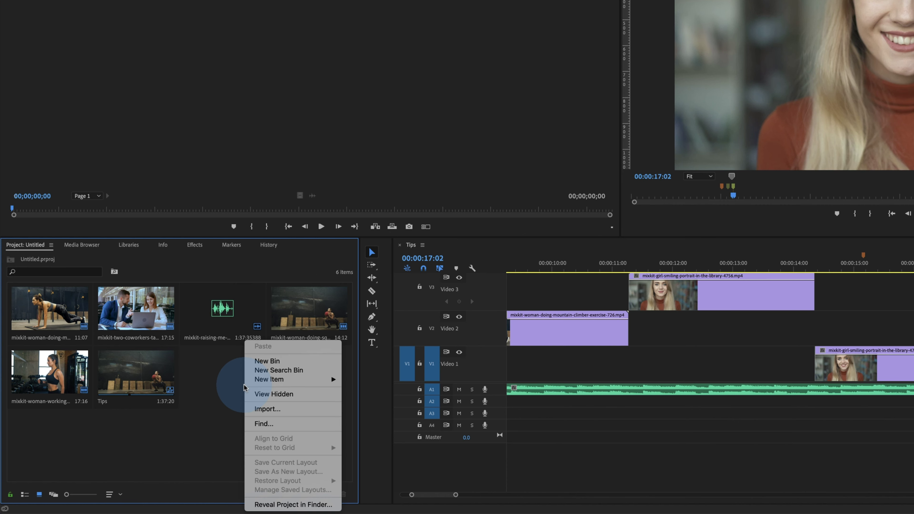
left_click(270, 395)
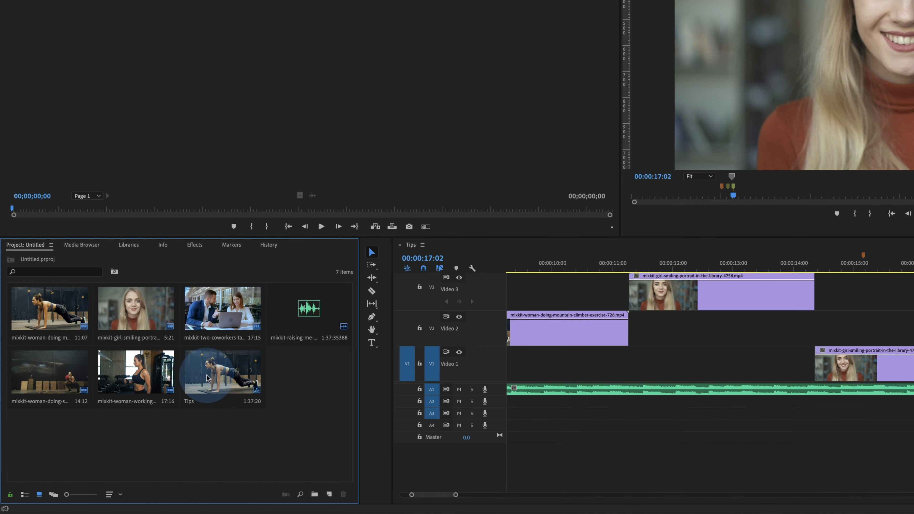
Step: In List View, tick the clip's Hide box, then turn off the Hide metadata column
left_click(26, 495)
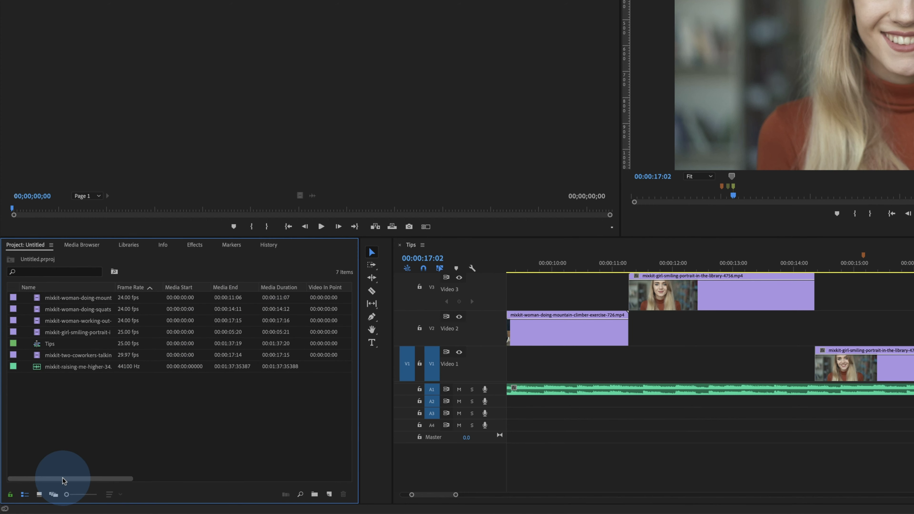
left_click_drag(65, 479, 299, 471)
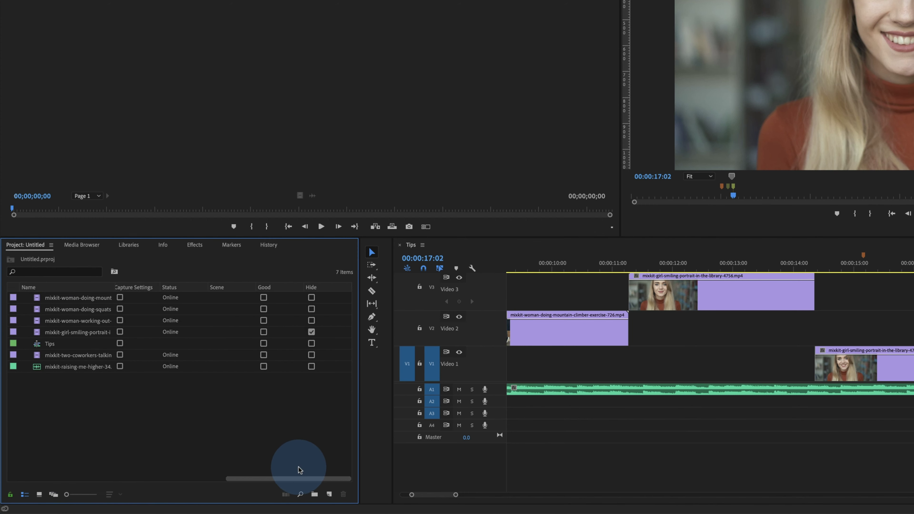
left_click(311, 332)
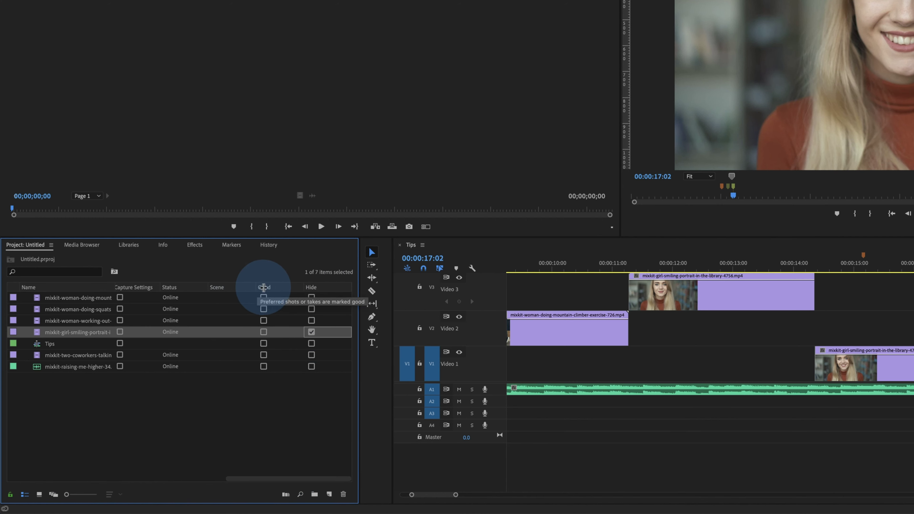
right_click(245, 290)
left_click(259, 298)
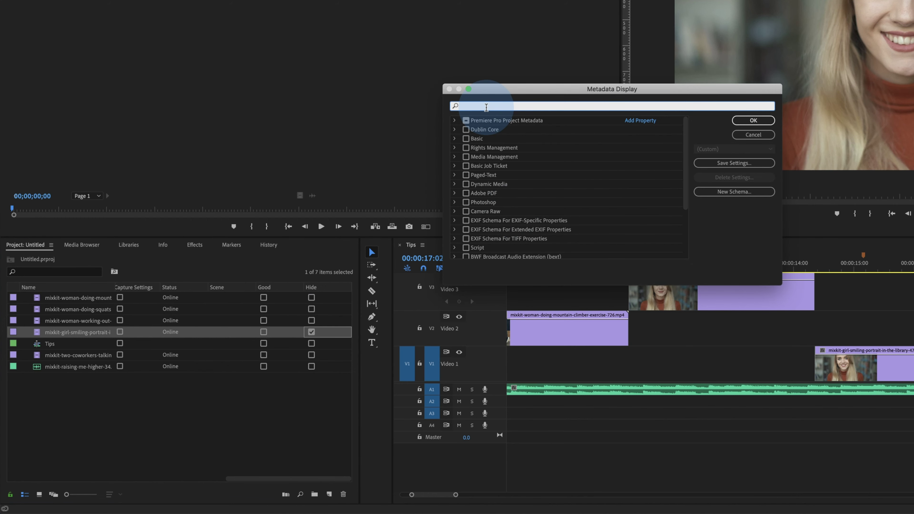
type("hide")
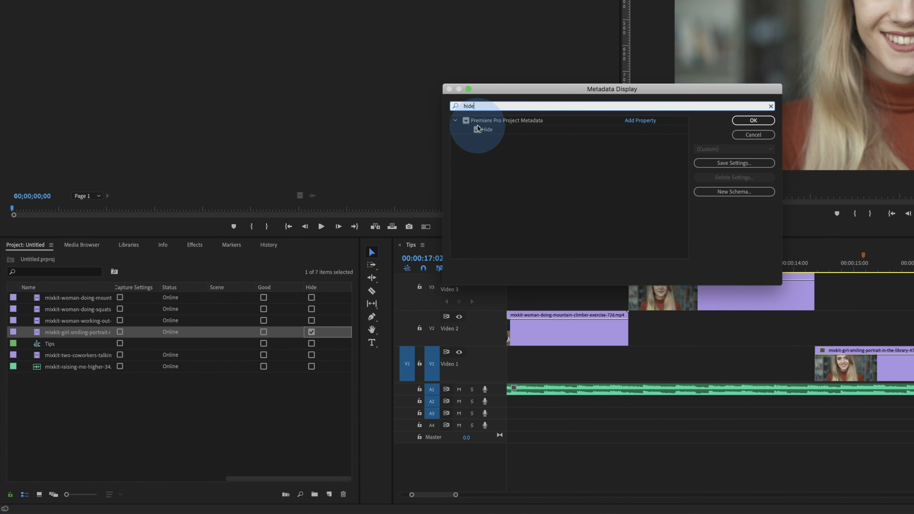
left_click(476, 129)
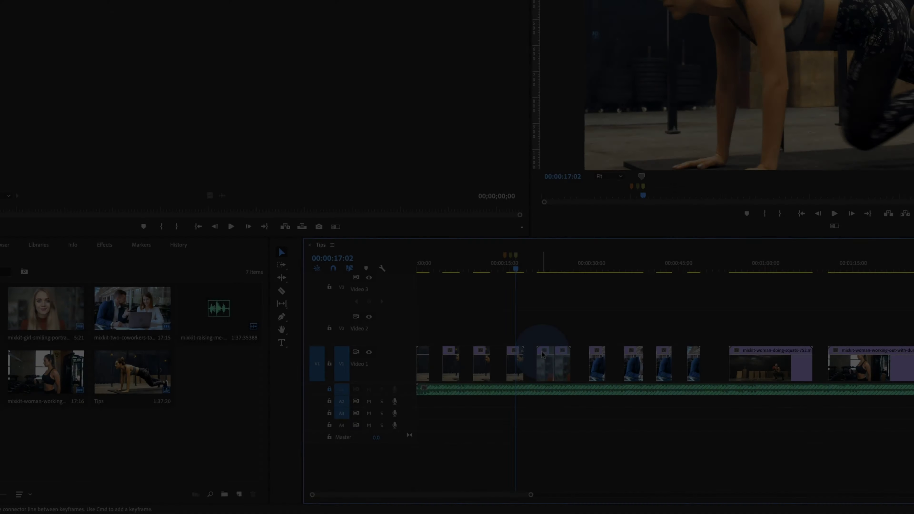
left_click_drag(516, 271, 453, 272)
left_click(510, 361)
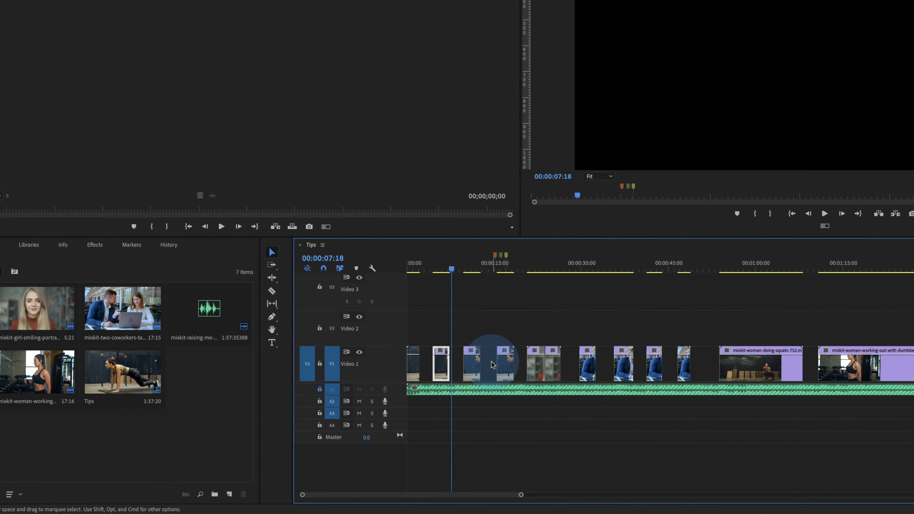
left_click(570, 361)
left_click(793, 362)
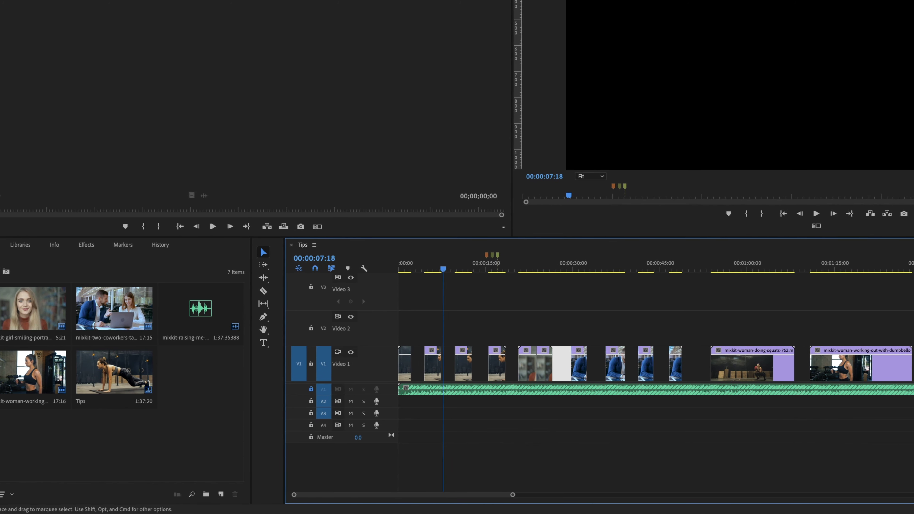
right_click(561, 361)
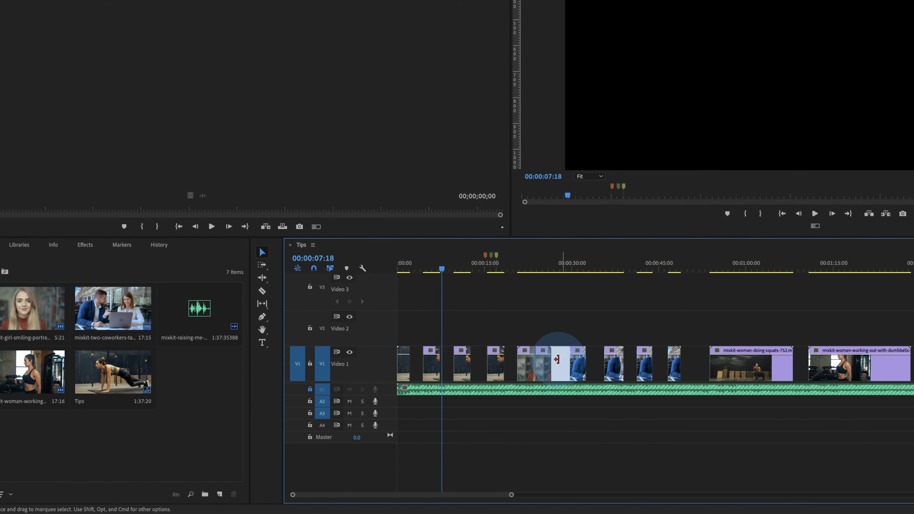
left_click(591, 362)
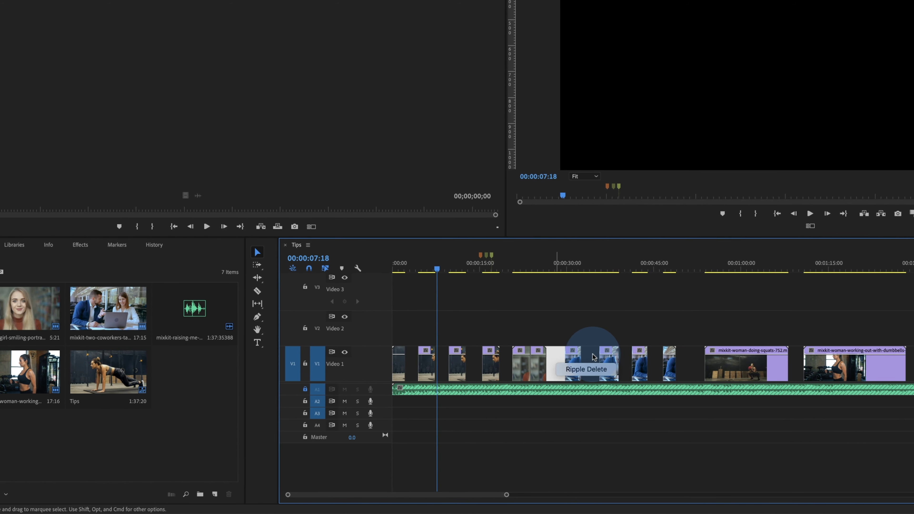
right_click(595, 360)
right_click(692, 361)
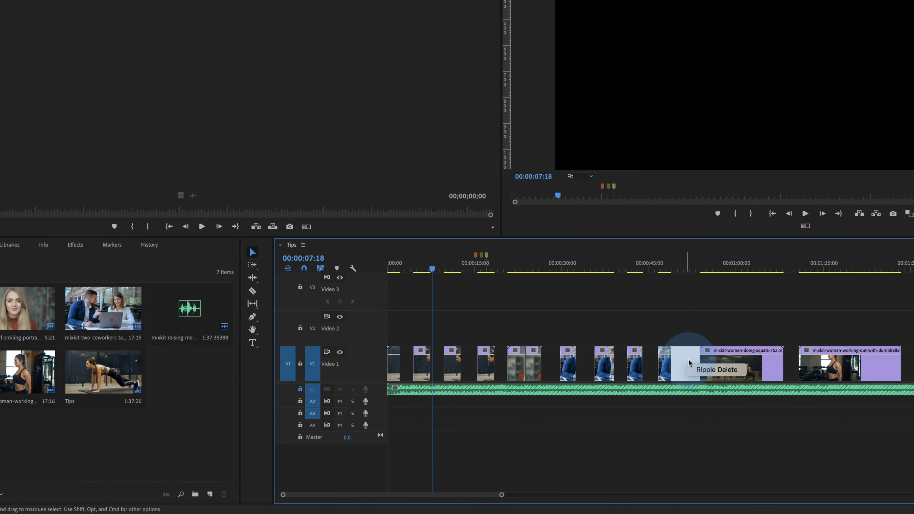
left_click(595, 322)
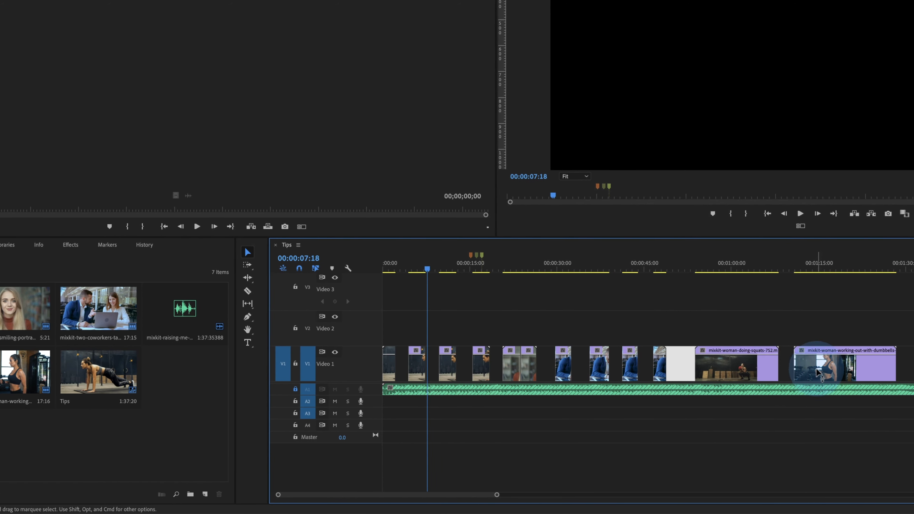
left_click(638, 326)
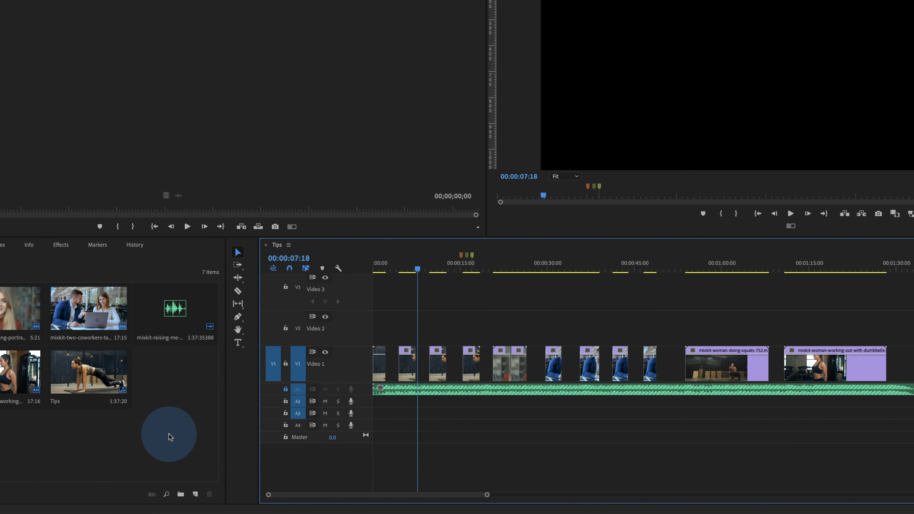
Step: Create a new Adjustment Layer and stretch it across most of Video 2
left_click(160, 373)
right_click(160, 373)
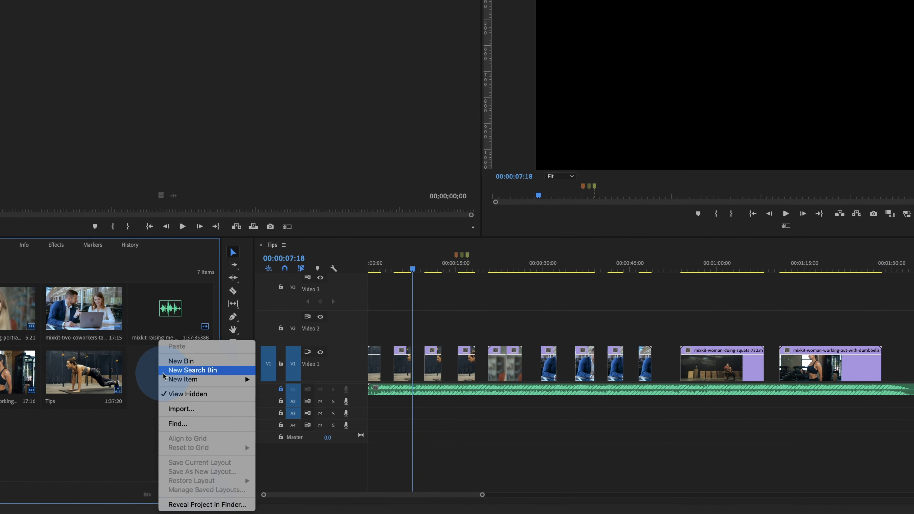
mouse_move(191, 380)
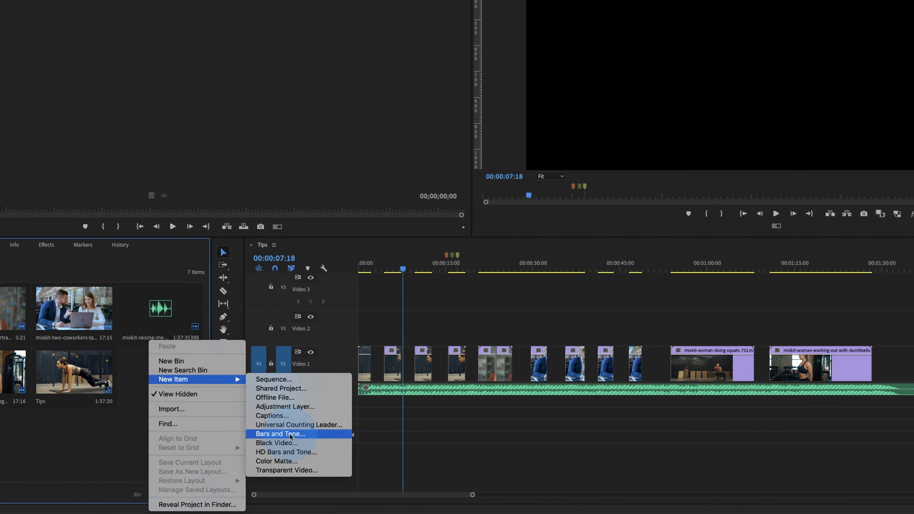
left_click(299, 407)
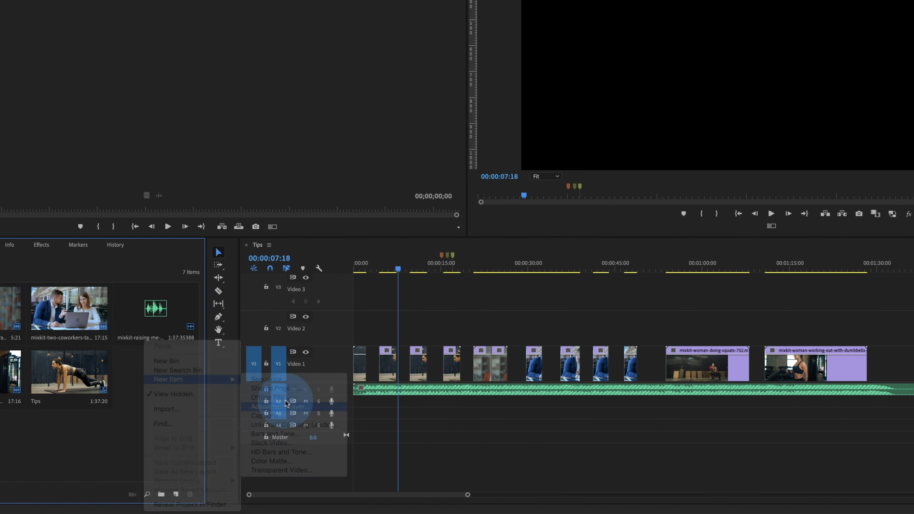
left_click(518, 210)
left_click(120, 388)
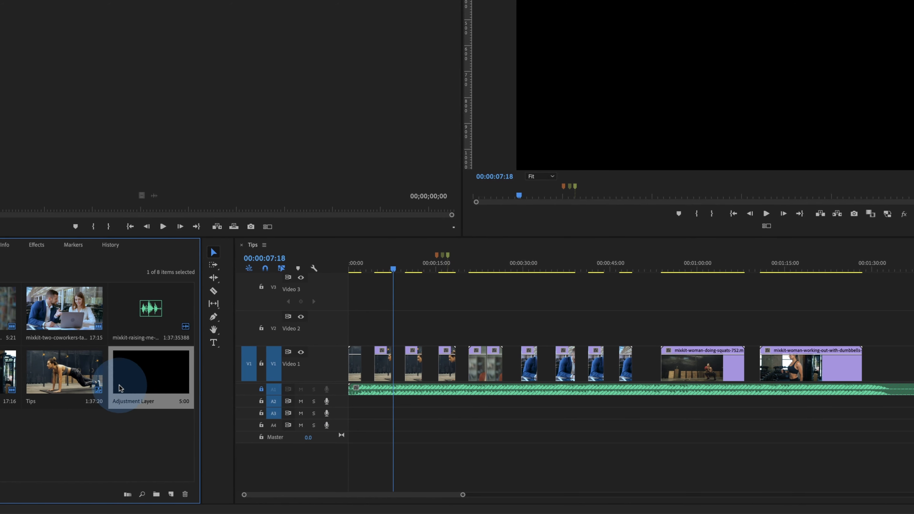
left_click_drag(282, 333, 266, 327)
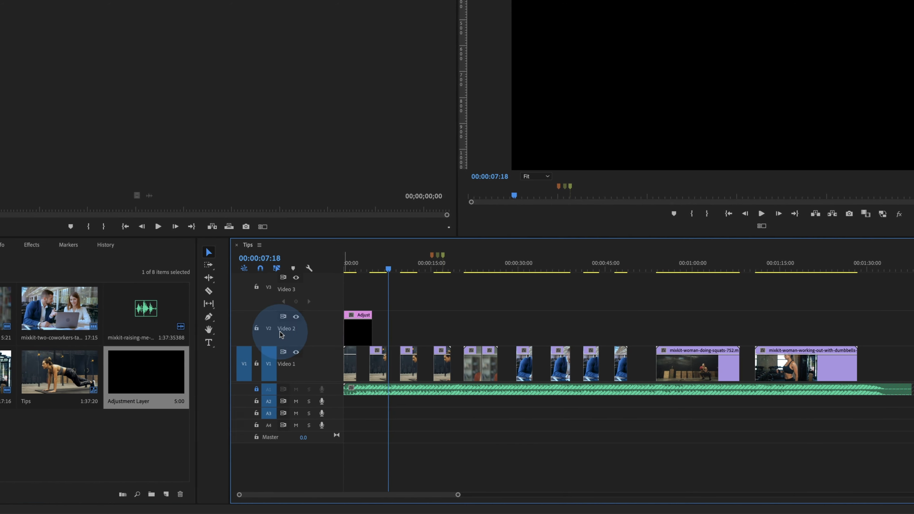
left_click_drag(373, 328, 854, 316)
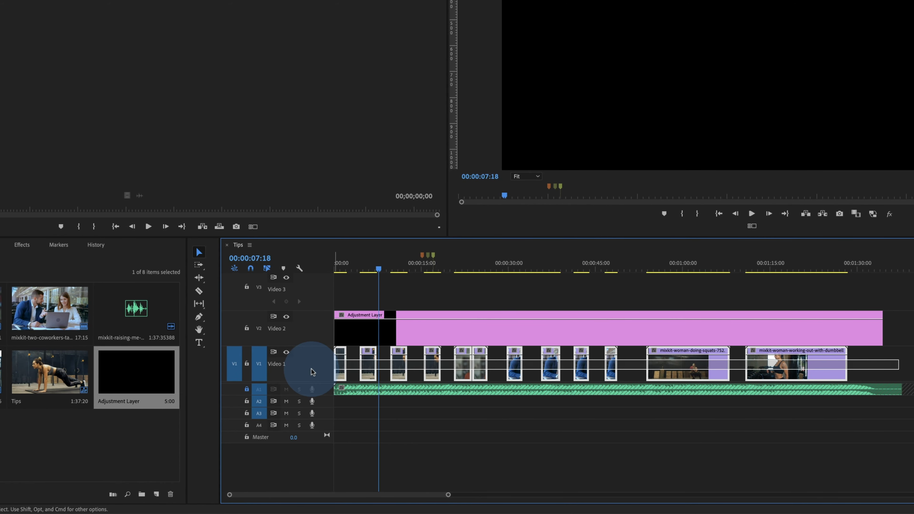
Step: Shift the Video 1 clips up and back down, then ripple-delete the Video 2 adjustment pieces
left_click(257, 365)
left_click(352, 366)
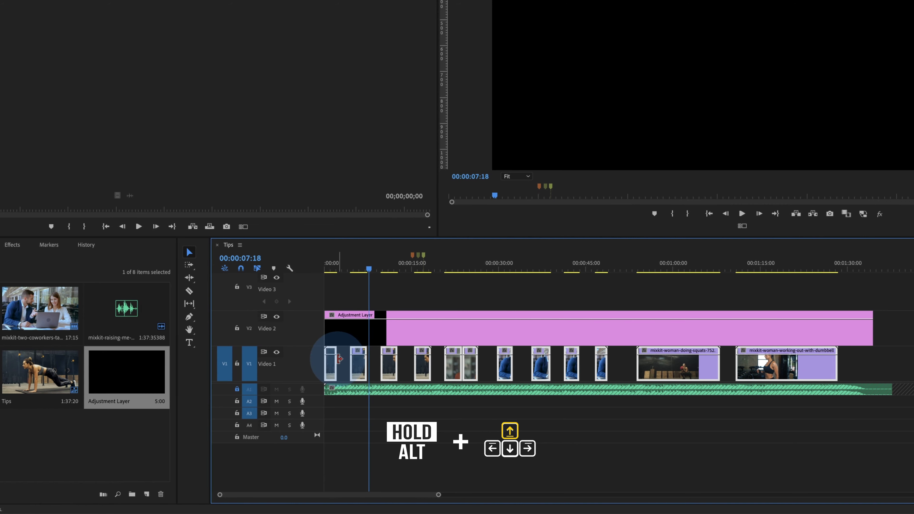
key("alt+Up")
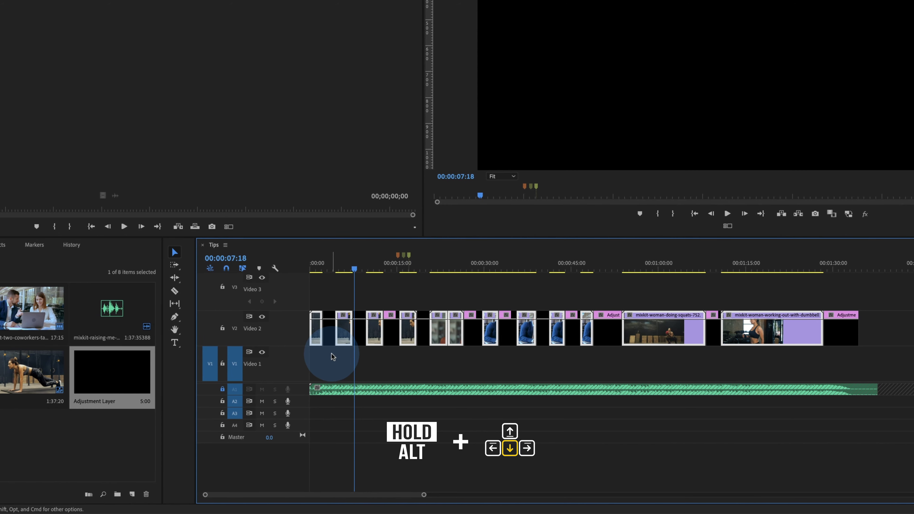
key("alt+Down")
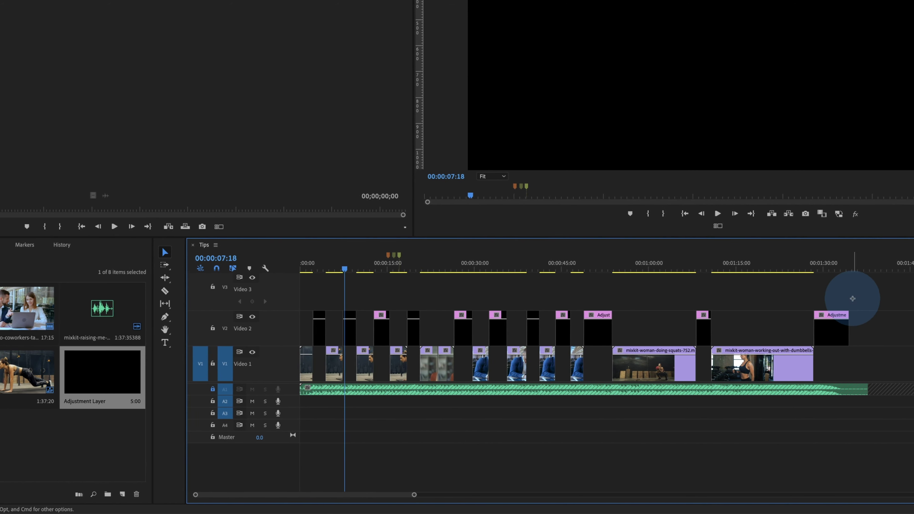
left_click_drag(856, 298, 315, 326)
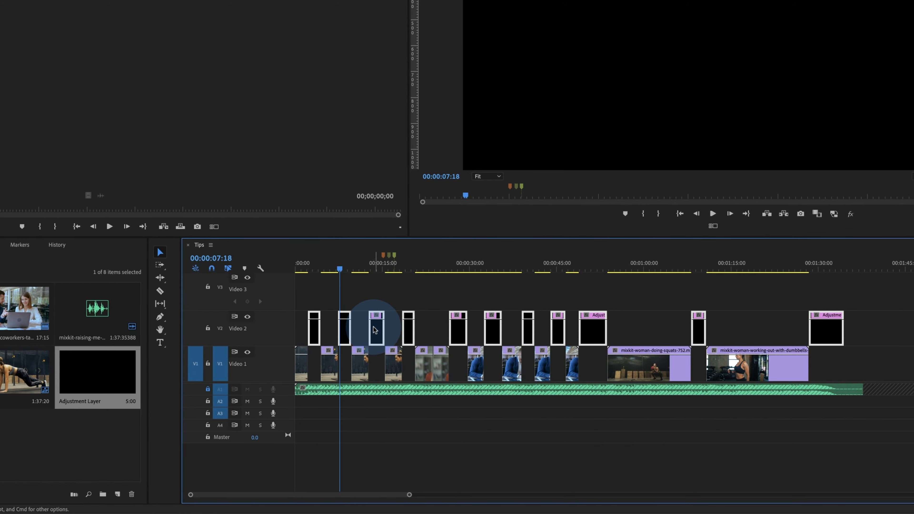
right_click(378, 328)
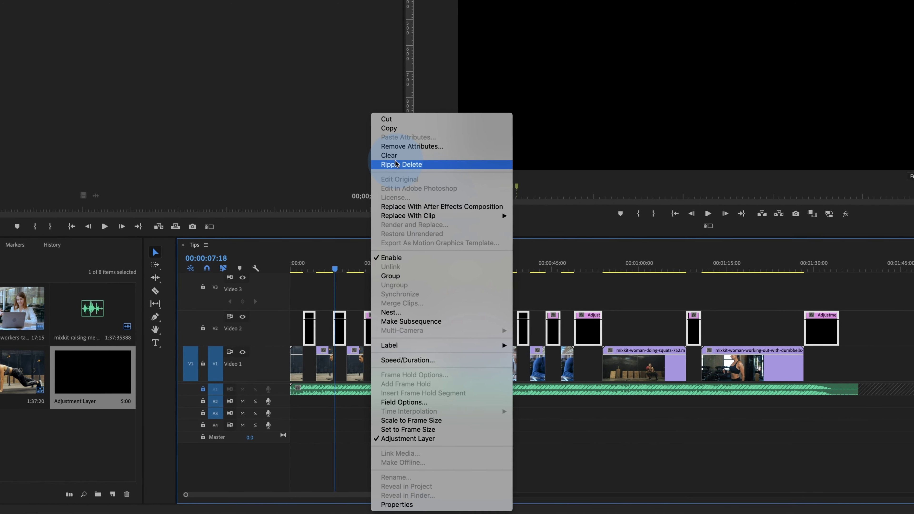
left_click(403, 164)
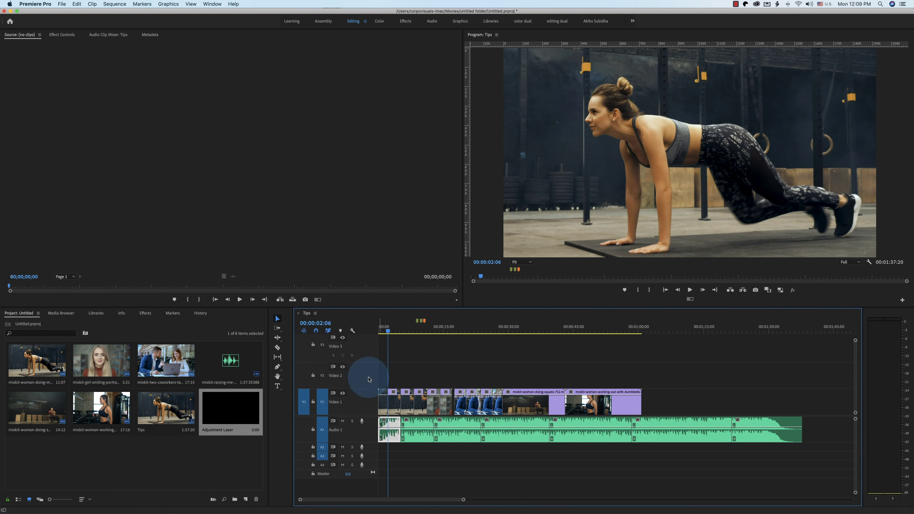
Step: Check the video and music clips' settings and briefly play the sequence
left_click(54, 36)
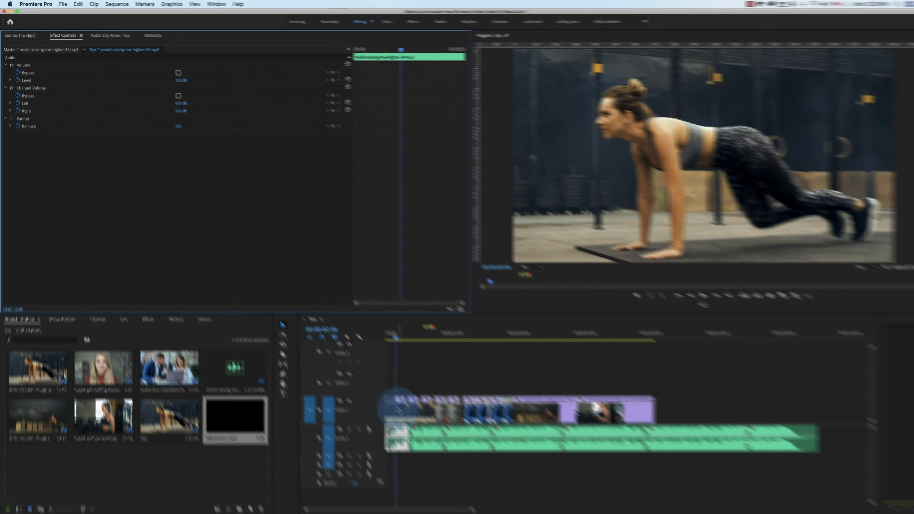
left_click(393, 405)
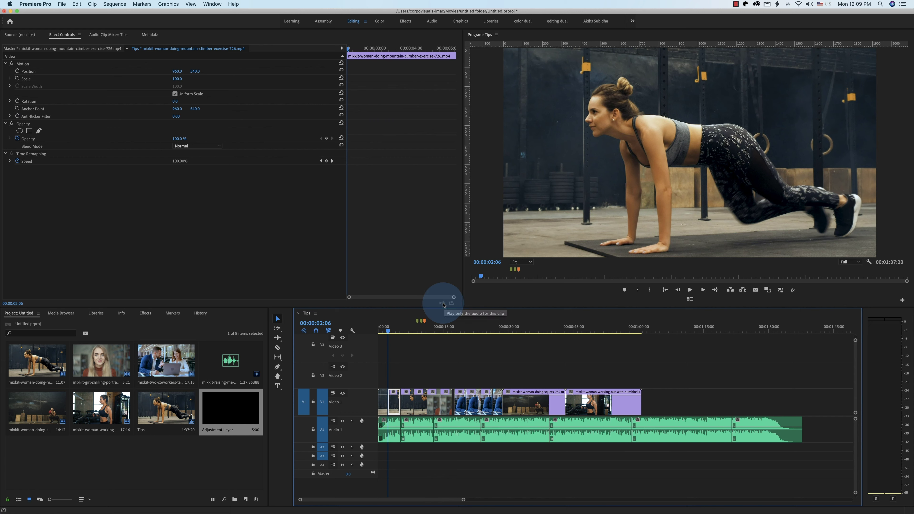
left_click(389, 432)
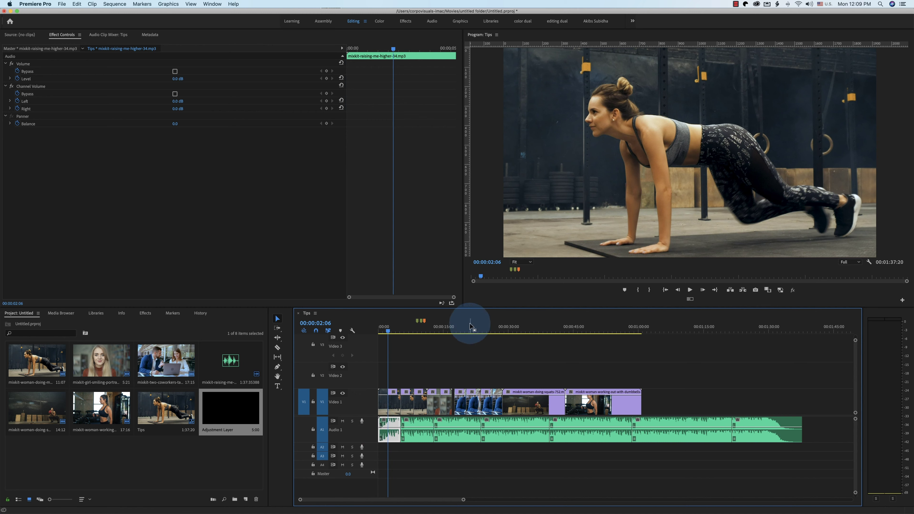
left_click(688, 290)
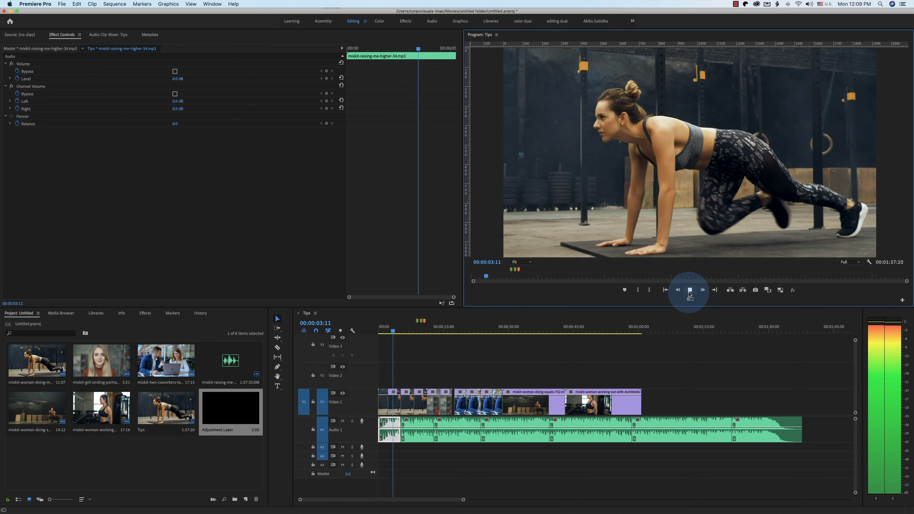
left_click(689, 292)
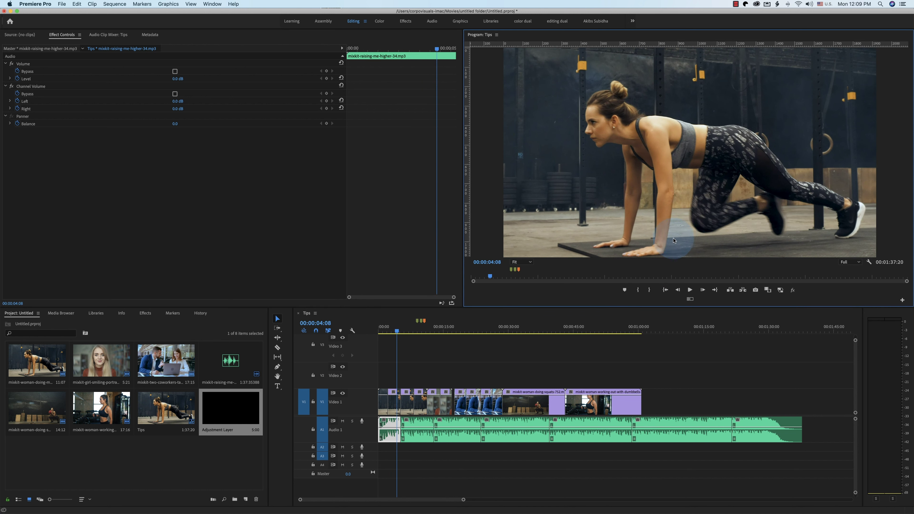
Step: Preview the music clip's audio with looping on, then return the playhead to the mountain-climber clip
left_click(386, 430)
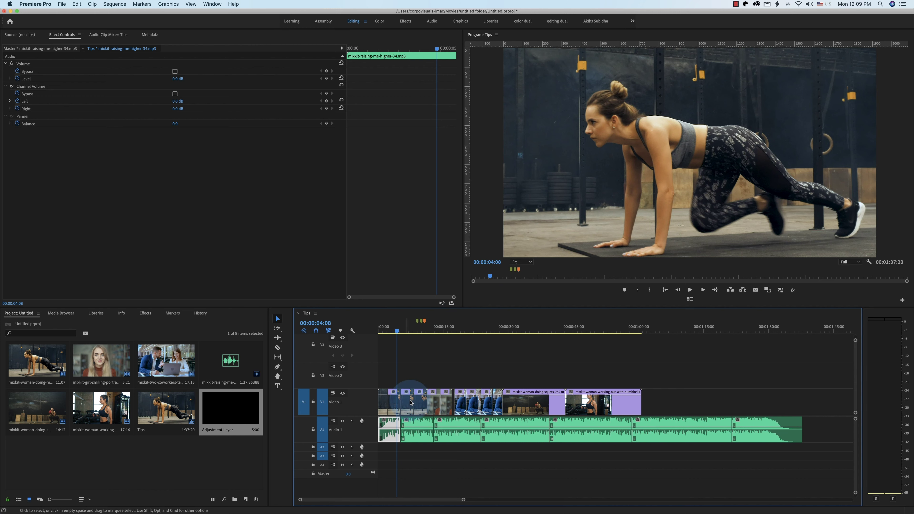
left_click(442, 304)
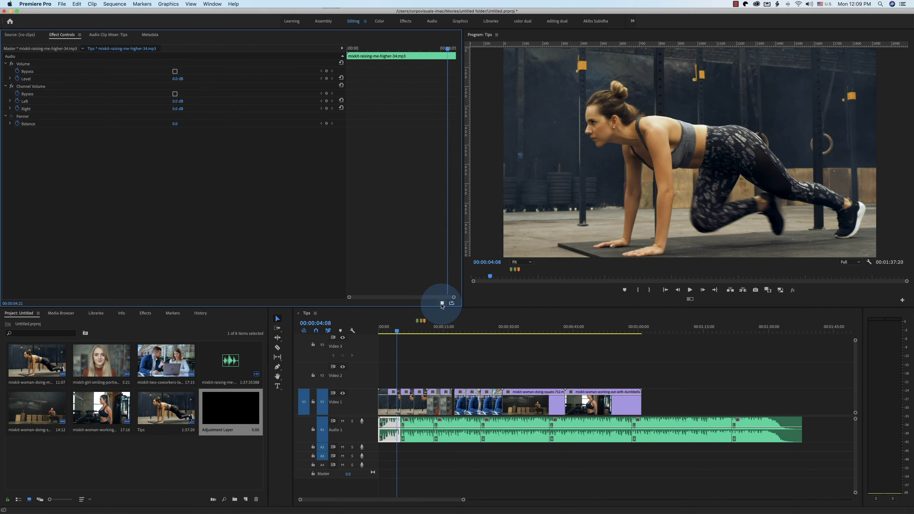
left_click(442, 305)
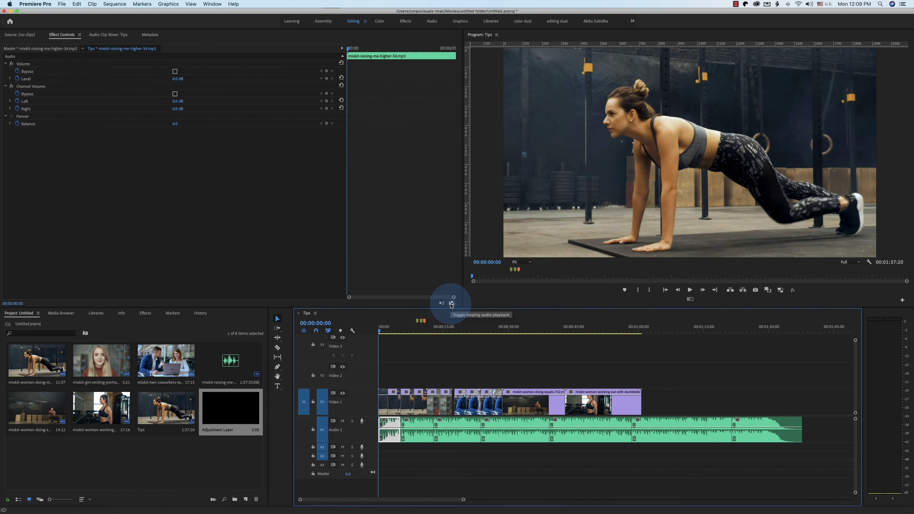
left_click(452, 303)
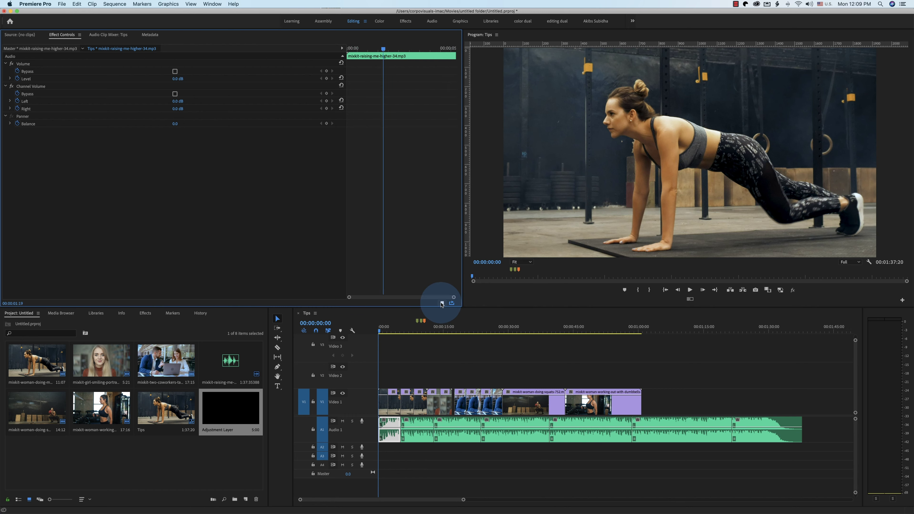
left_click(427, 327)
left_click_drag(415, 336, 417, 340)
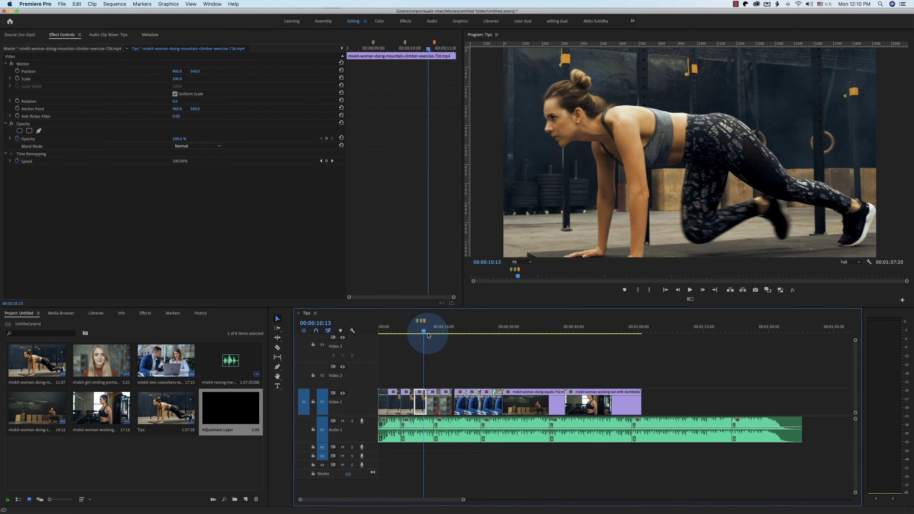
Step: Zoom the timeline, set In at 00:00:08:22 and Out at 00:00:13:10, and open the Button Editor
key("=")
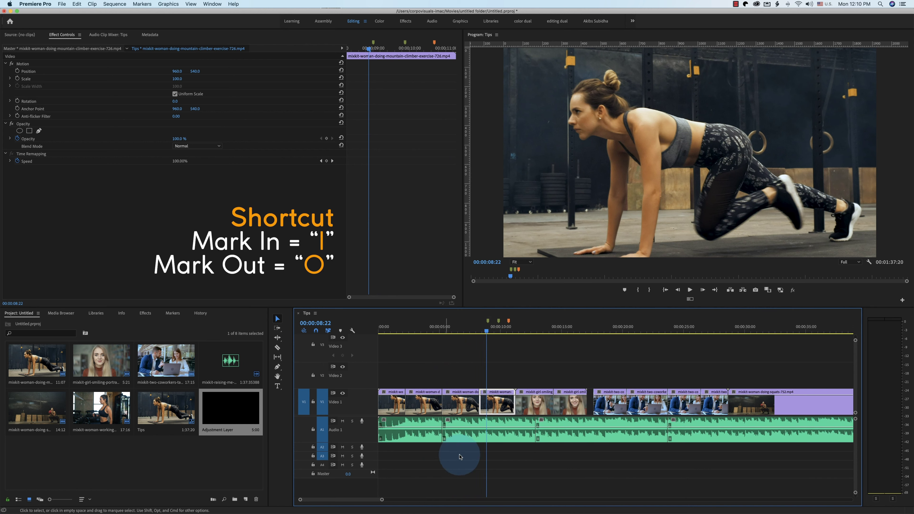
left_click(638, 290)
left_click(541, 330)
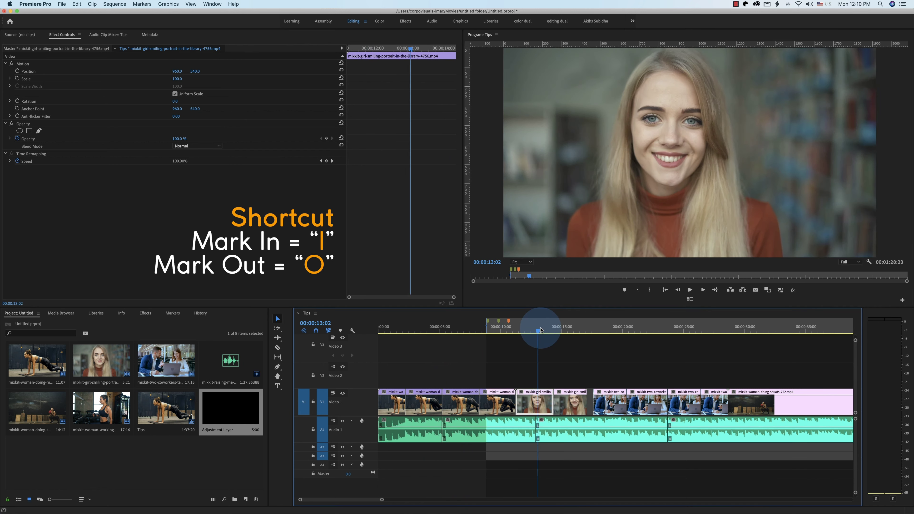
left_click(648, 290)
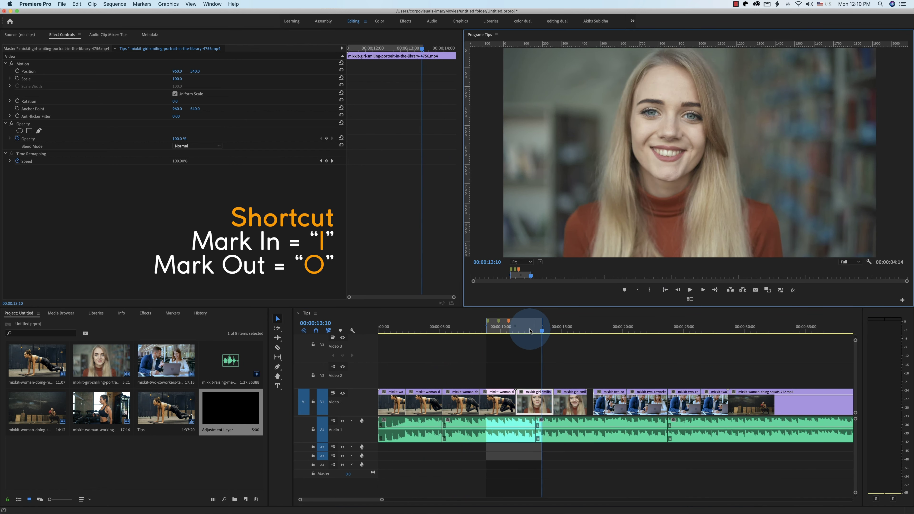
left_click(494, 331)
left_click(527, 331)
left_click(495, 336)
left_click(529, 338)
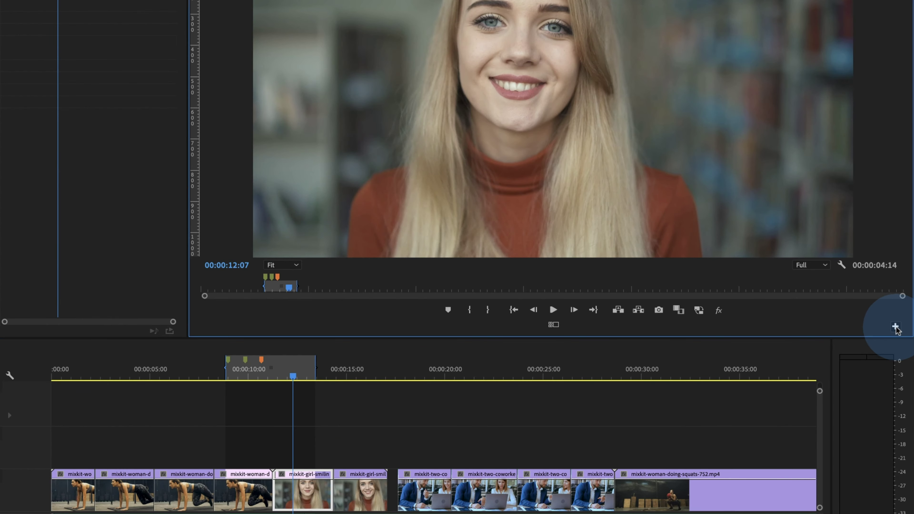
left_click(895, 326)
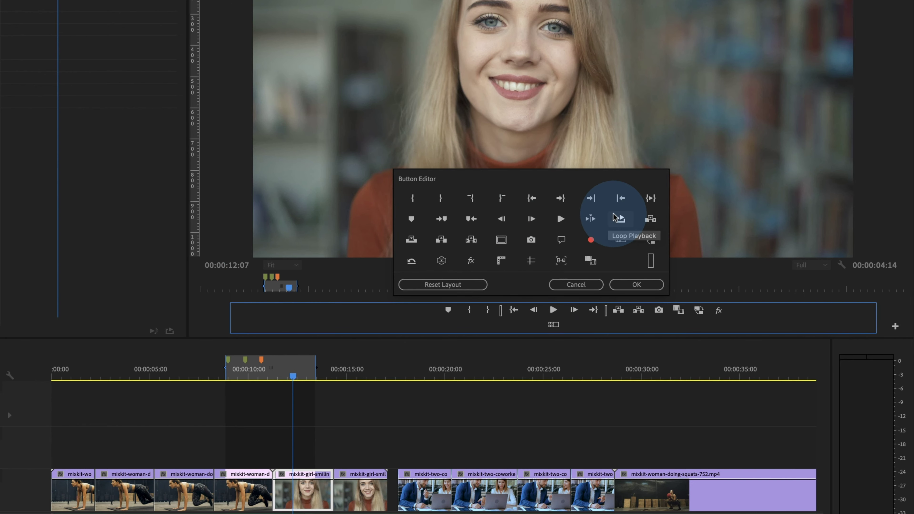
Step: Add the Loop Playback button to the Program monitor's bar and switch it on
left_click_drag(633, 245, 572, 324)
left_click(636, 284)
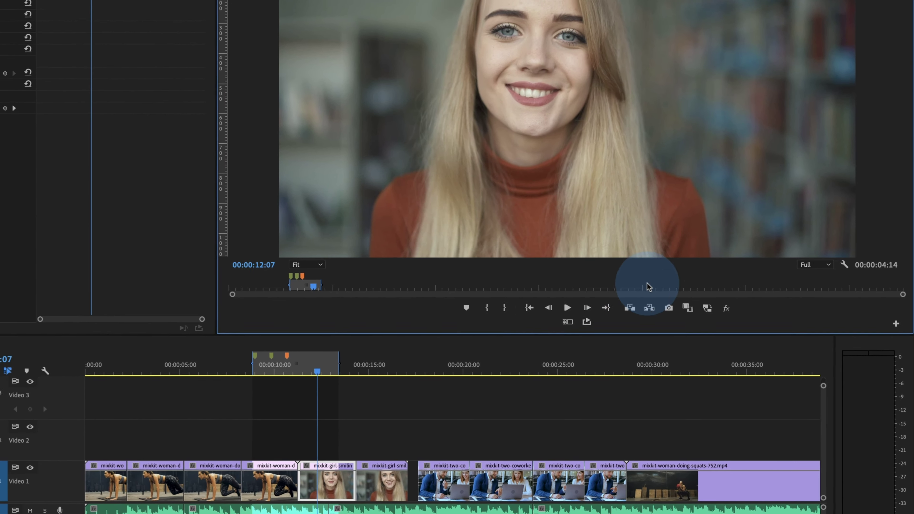
left_click(593, 320)
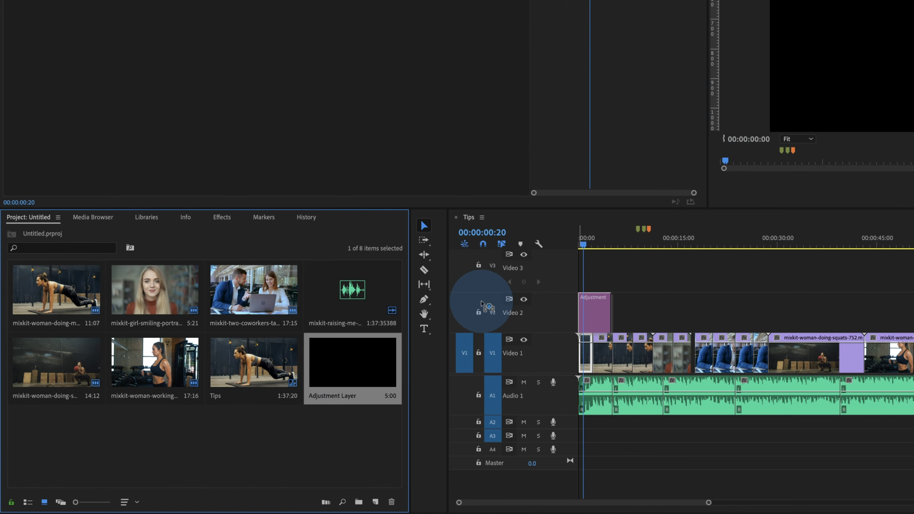
Step: Stretch an adjustment layer across Video 3 and apply Crop at 10% top and bottom
left_click_drag(342, 373, 511, 287)
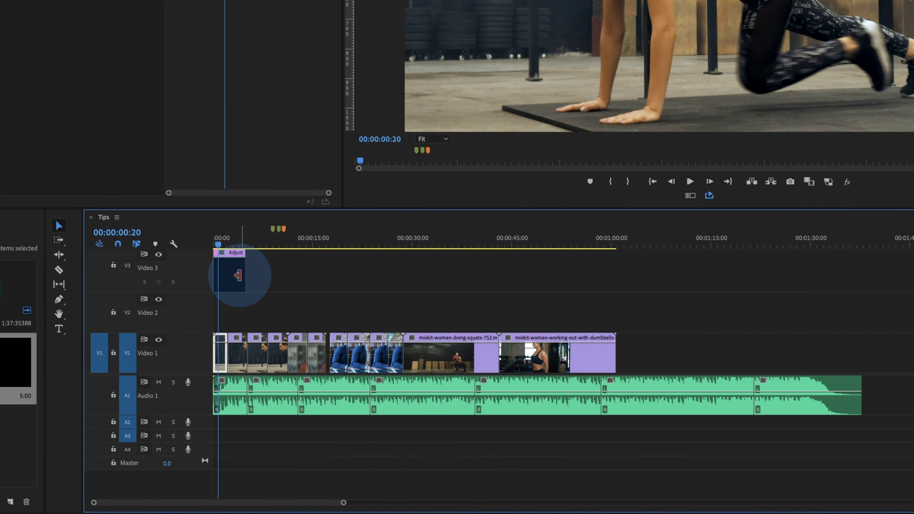
left_click_drag(610, 273, 871, 285)
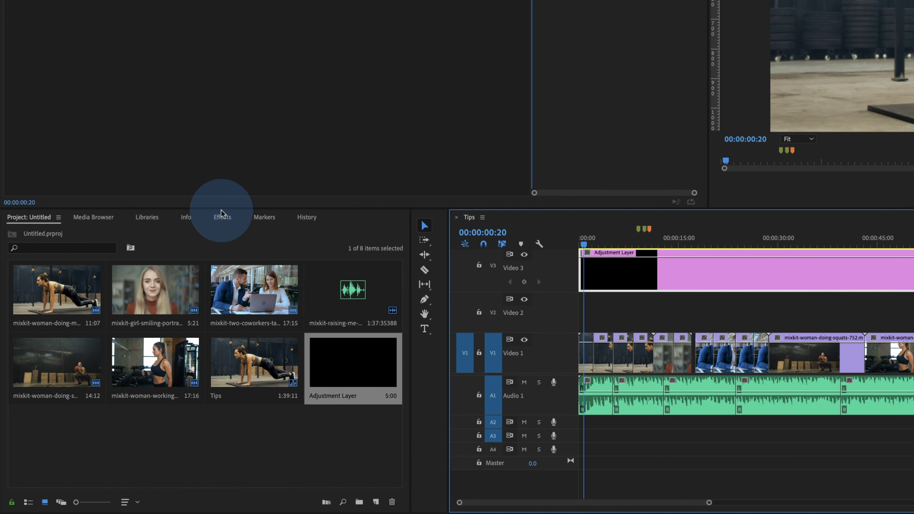
left_click(221, 216)
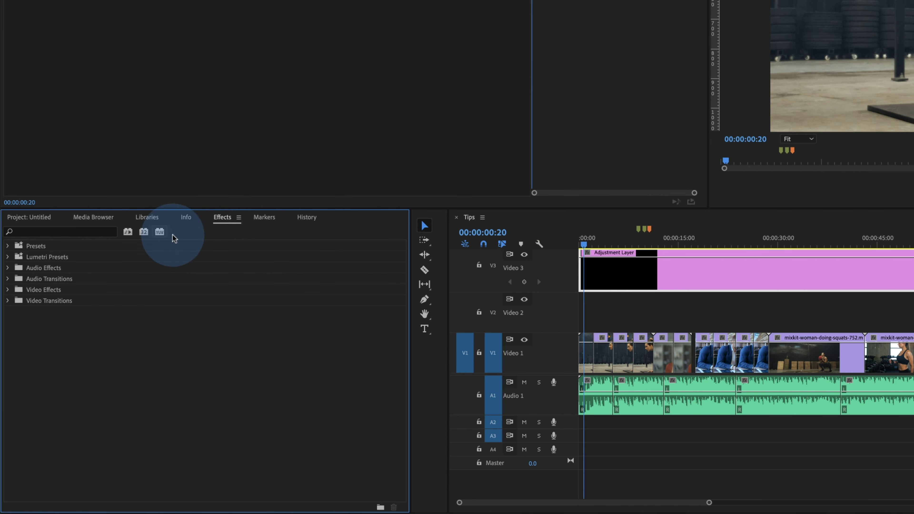
type("crop")
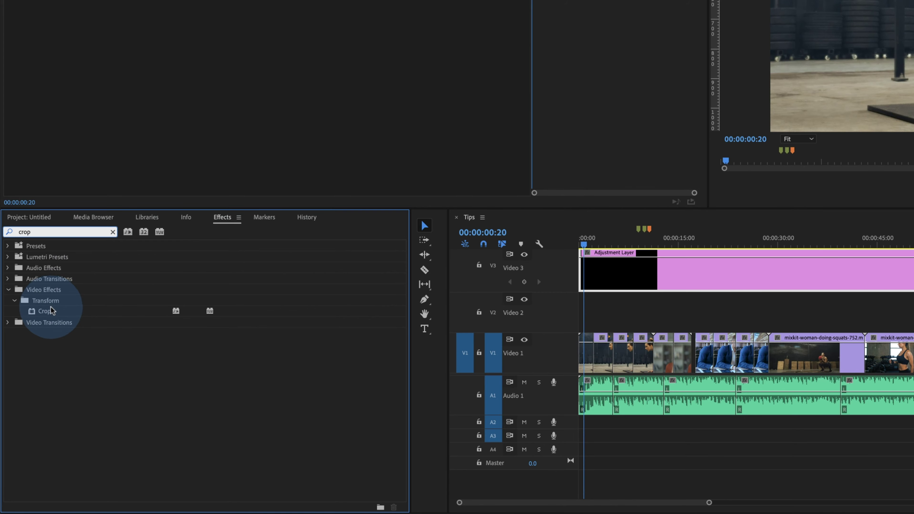
left_click_drag(52, 310, 862, 279)
left_click_drag(742, 271, 741, 272)
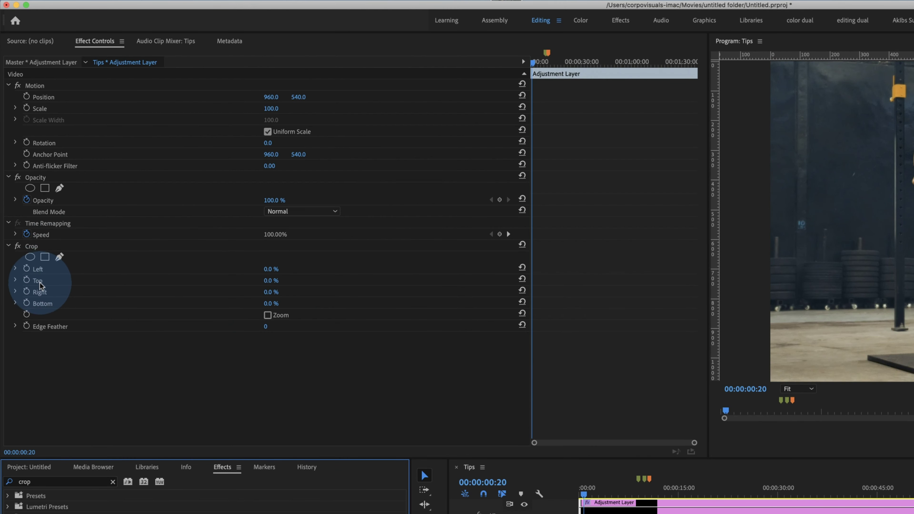
left_click(38, 281)
left_click(271, 280)
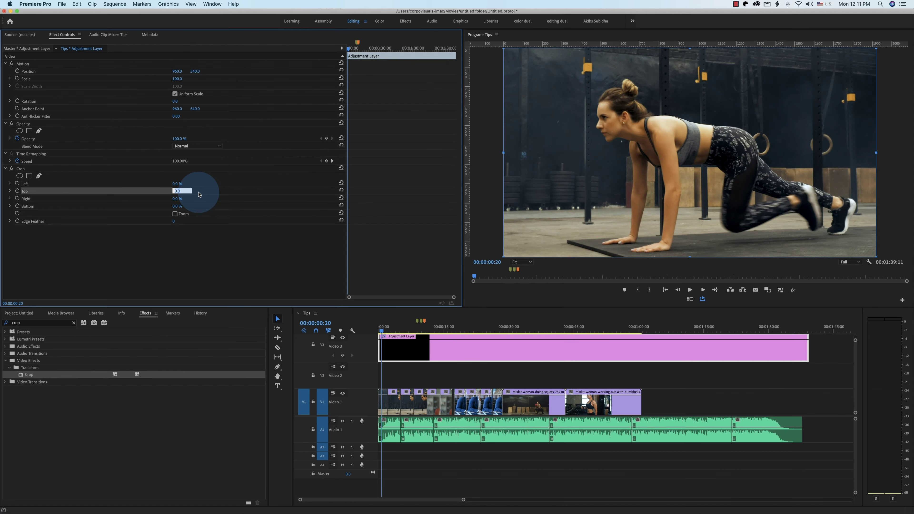
type("10")
key("Return")
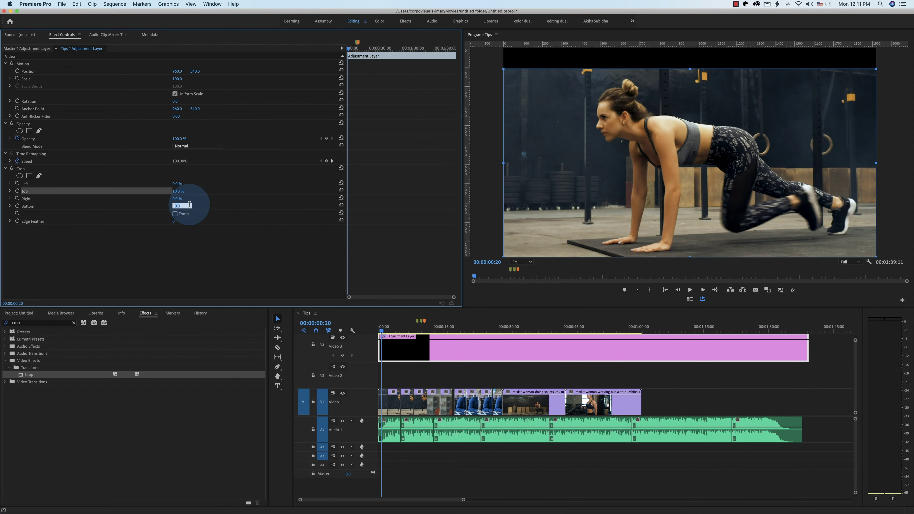
type("10")
key("Return")
Step: Play the letterboxed sequence, then delete the adjustment layer and select the first Video 1 clip
left_click(381, 399)
key("=")
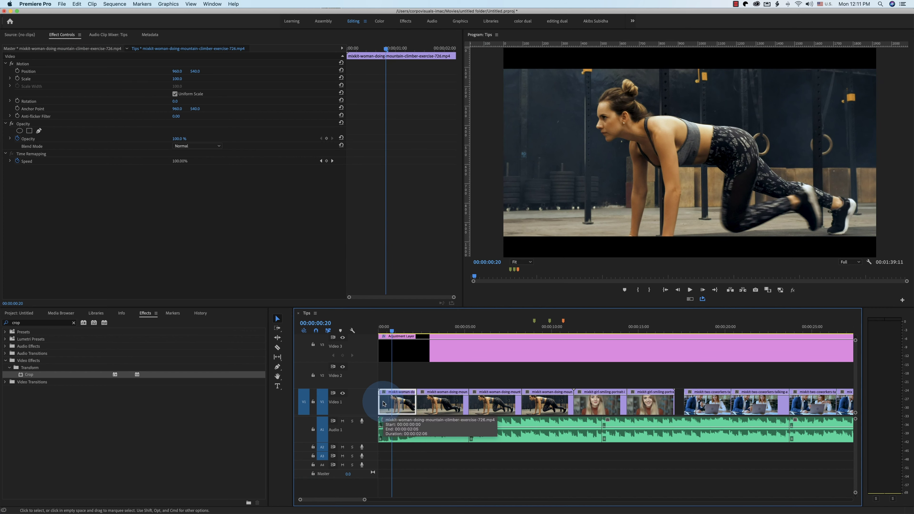
key("space")
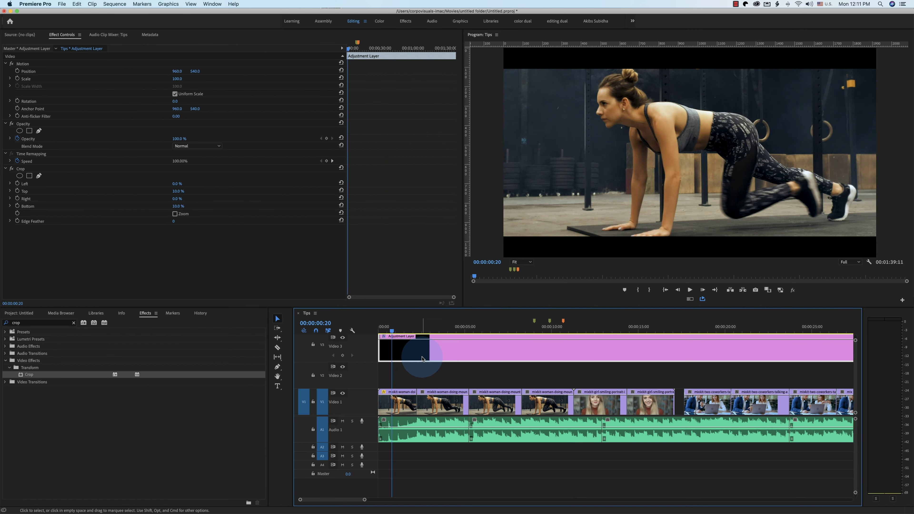
key("Delete")
left_click(398, 402)
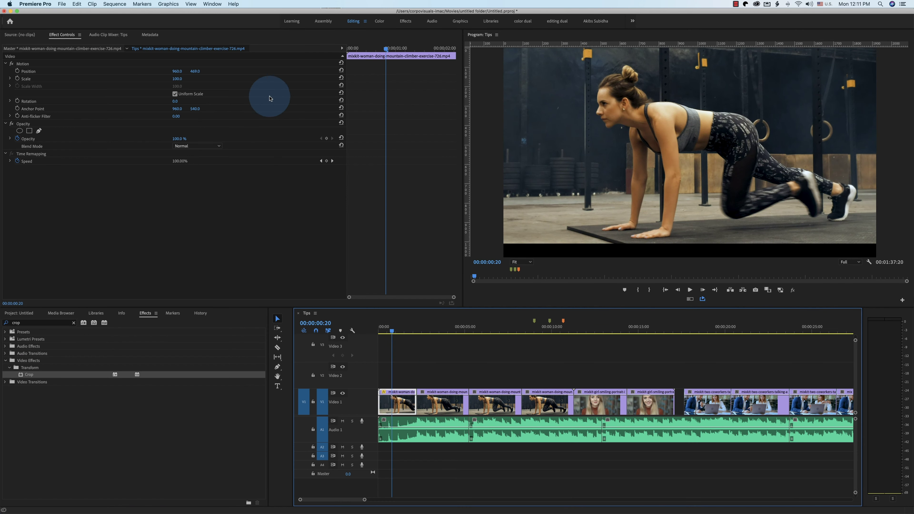
left_click(340, 63)
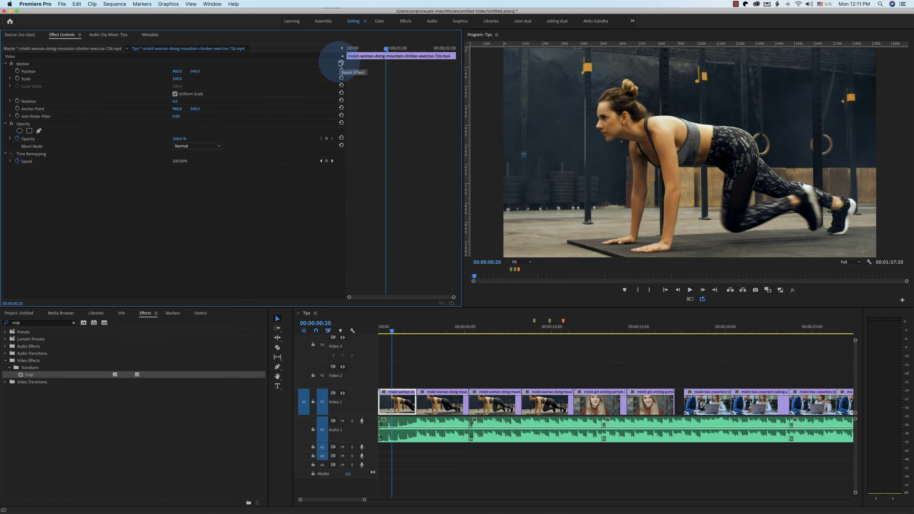
Step: Make a new orange Color Matte titled 'lens flare' and drag it to the start of Video 2
left_click(27, 316)
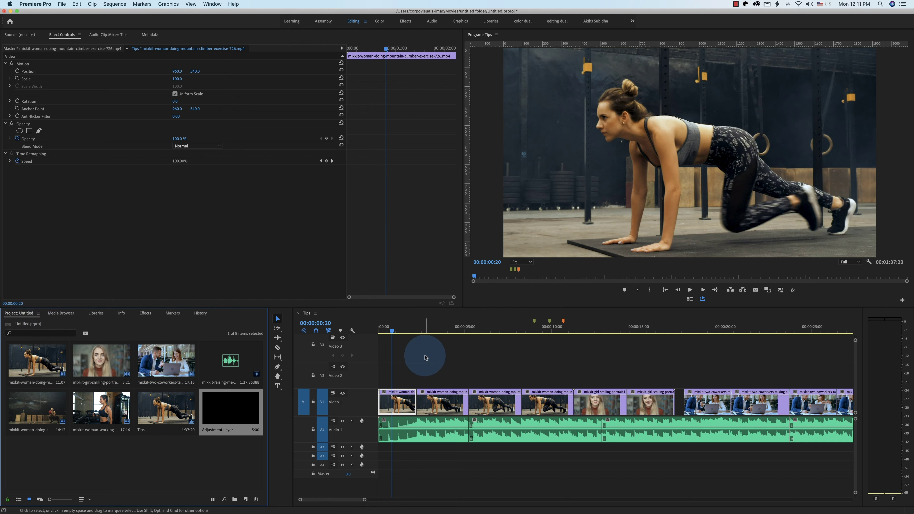
left_click(226, 475)
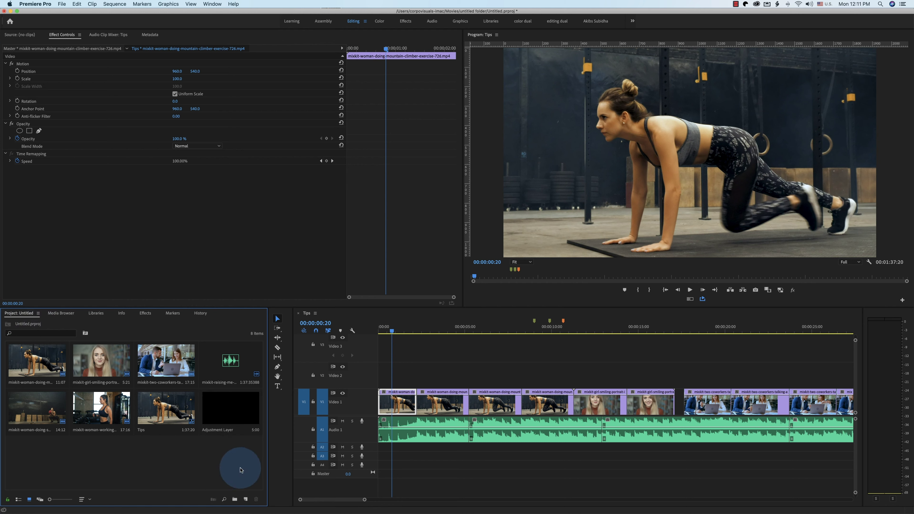
left_click(246, 501)
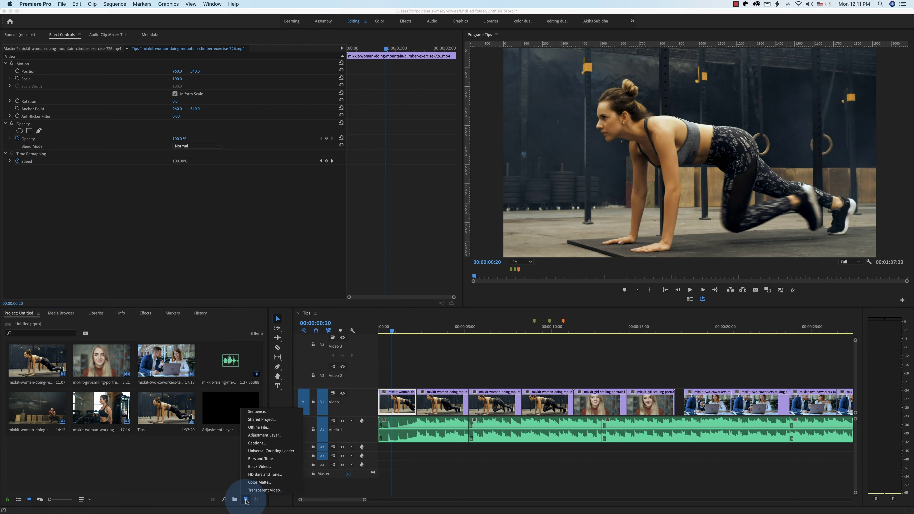
left_click(255, 483)
left_click(498, 288)
left_click(383, 223)
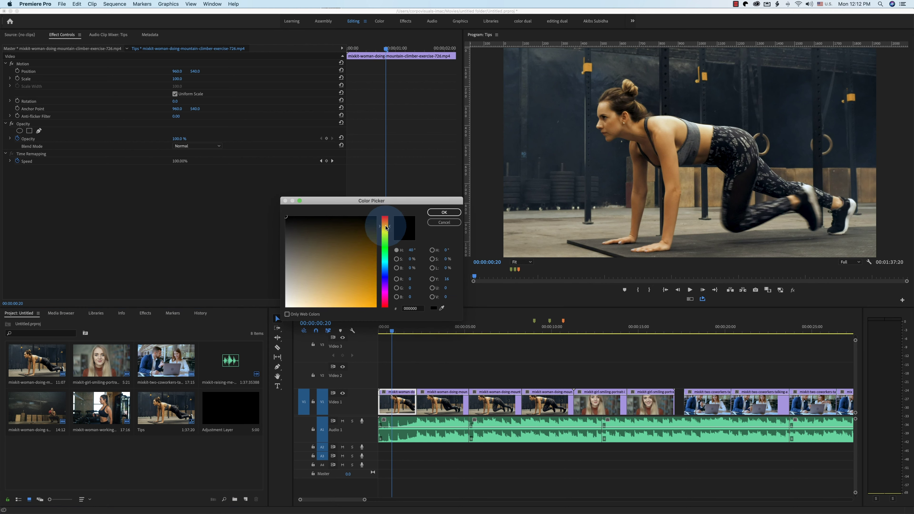
left_click(452, 212)
type("lens flare")
left_click(472, 276)
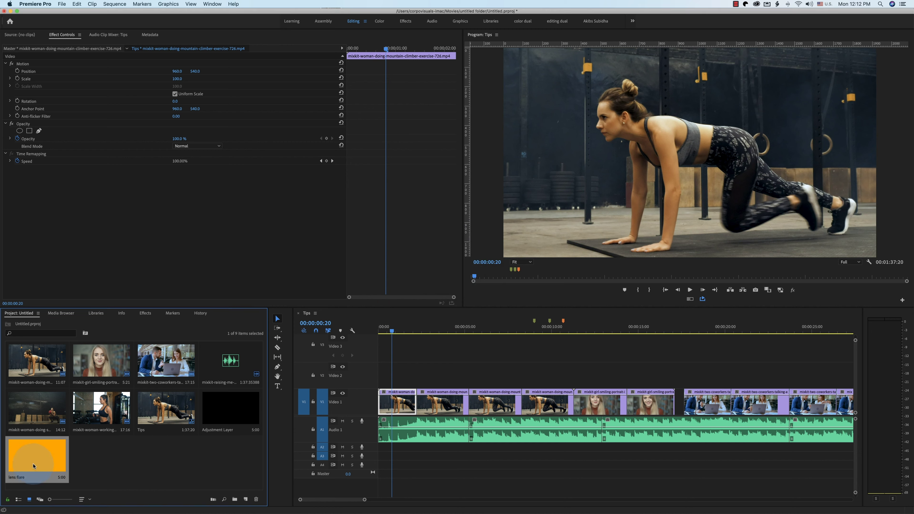
left_click_drag(33, 466, 415, 373)
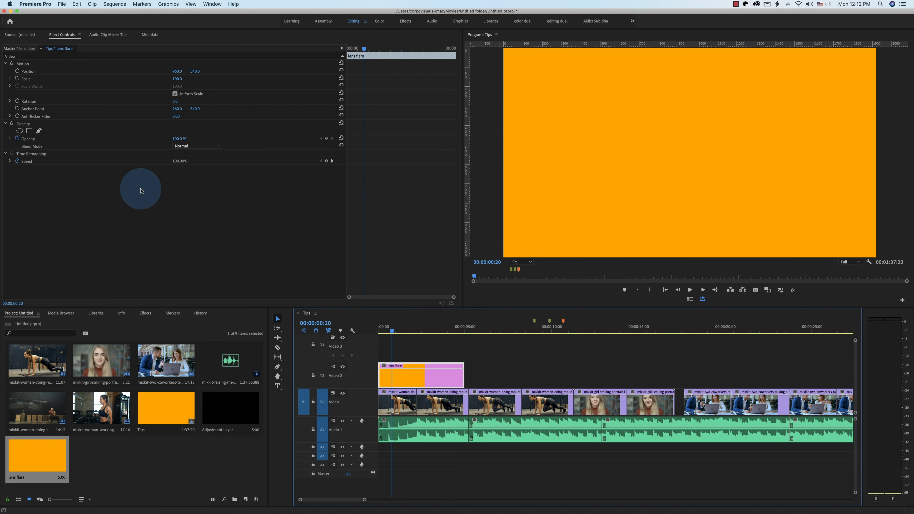
Step: Add an ellipse mask with a 299 feather and move it to the top-left corner
left_click(20, 131)
mouse_move(721, 162)
left_mouse_down()
mouse_move(562, 113)
mouse_move(577, 105)
left_mouse_up()
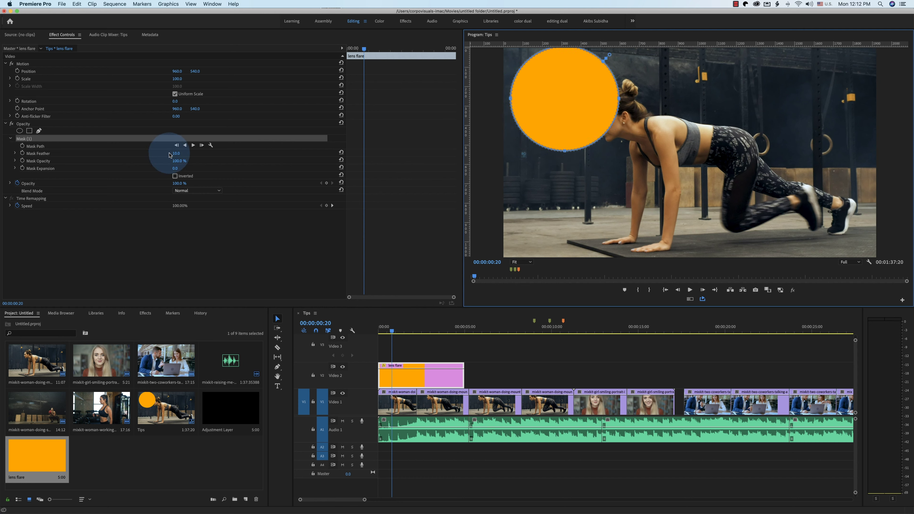
left_click_drag(175, 153, 274, 153)
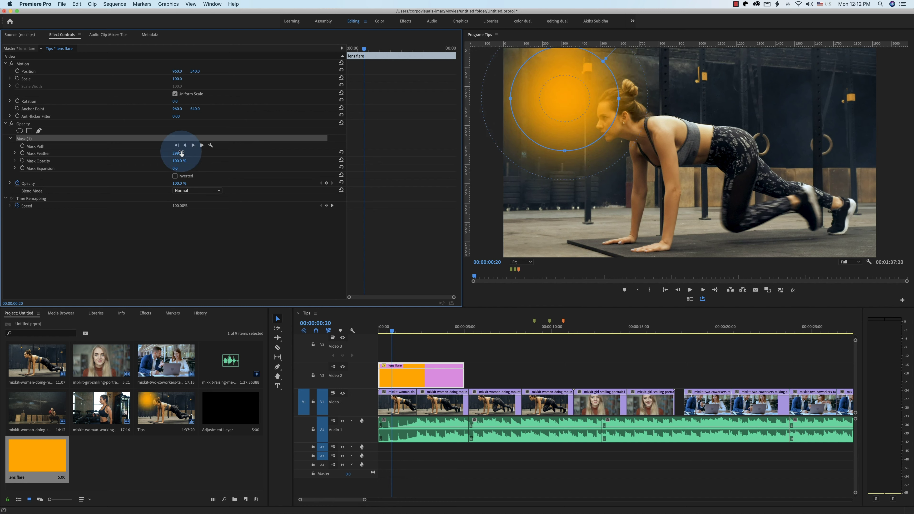
mouse_move(571, 93)
left_mouse_down()
mouse_move(553, 78)
mouse_move(628, 82)
mouse_move(561, 82)
left_mouse_up()
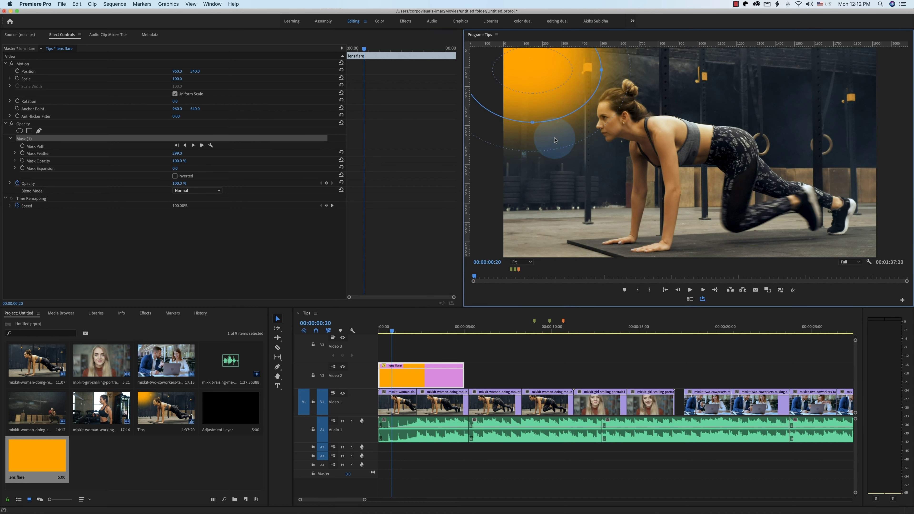
Step: Set the matte's blend mode to Screen and its opacity to 17%
left_click(184, 191)
left_click(184, 264)
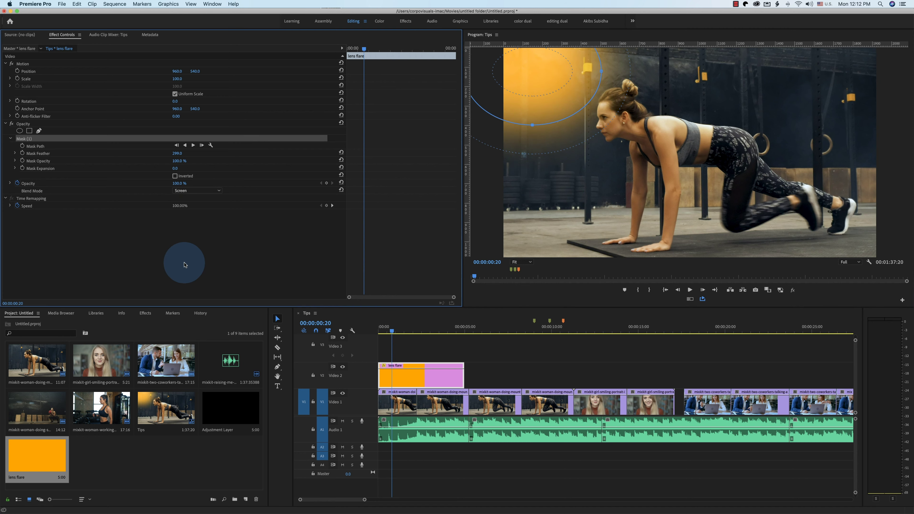
left_click(36, 189)
left_click(120, 184)
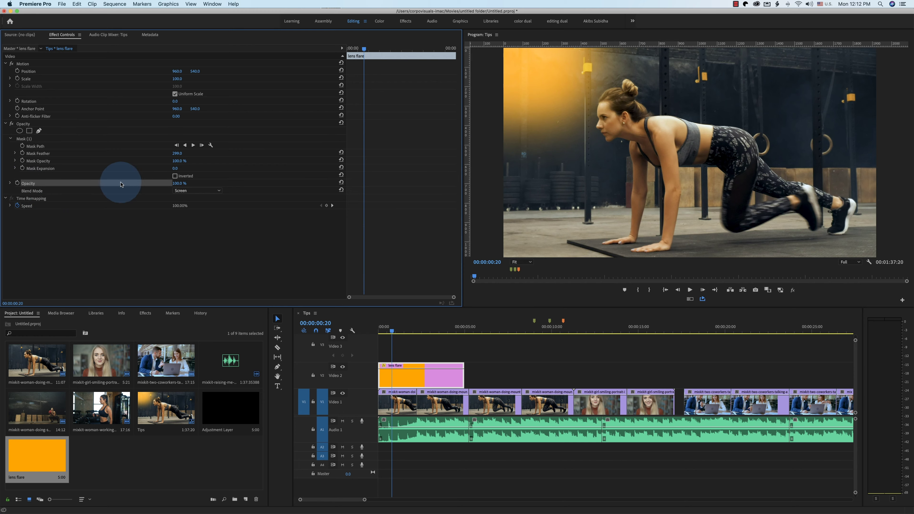
left_click_drag(177, 183, 148, 183)
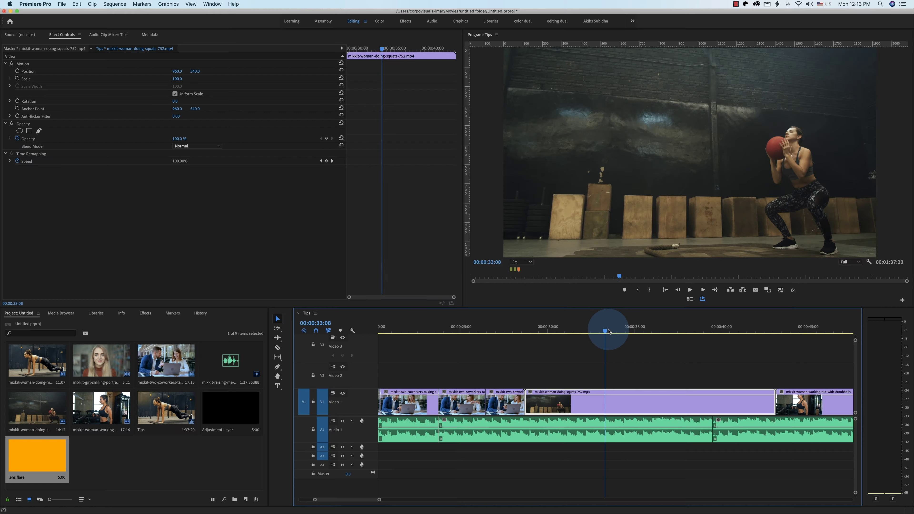
Step: Show the squats clip's Time Remapping > Speed line and make the Video 1 track taller
left_click_drag(607, 331, 616, 332)
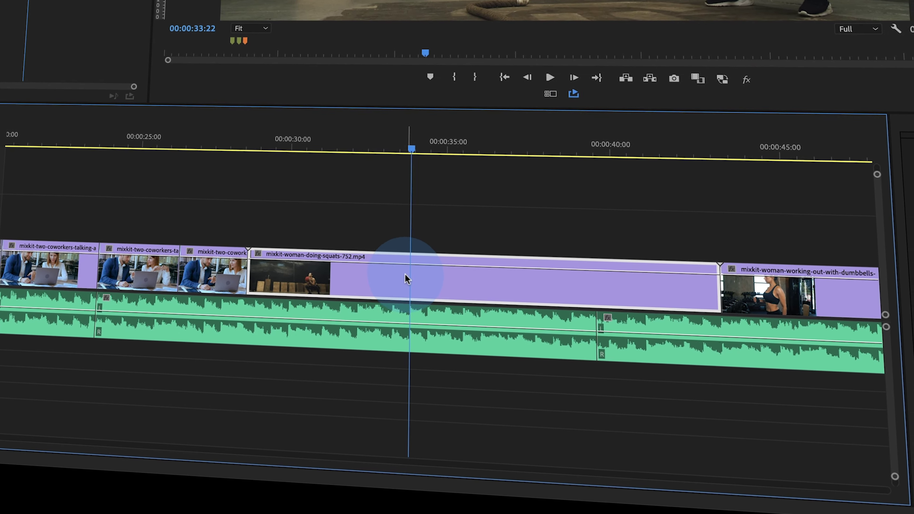
right_click(405, 273)
mouse_move(458, 486)
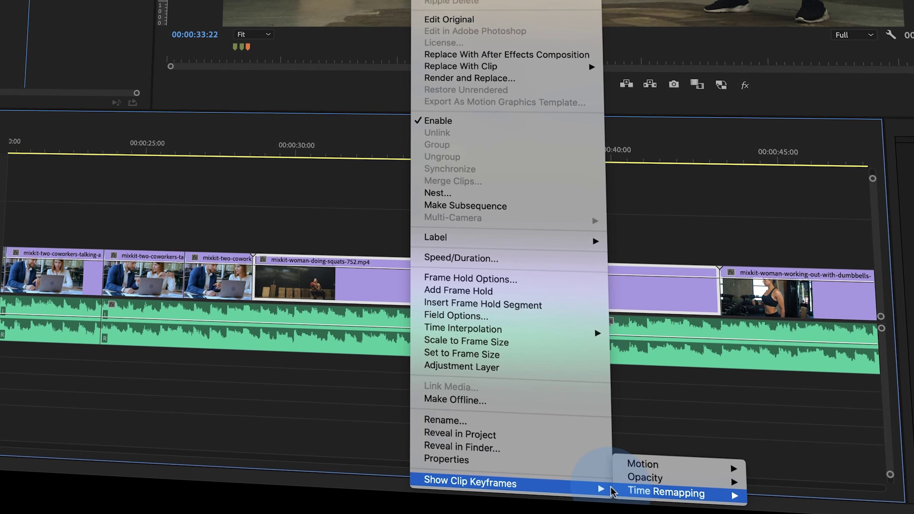
mouse_move(614, 492)
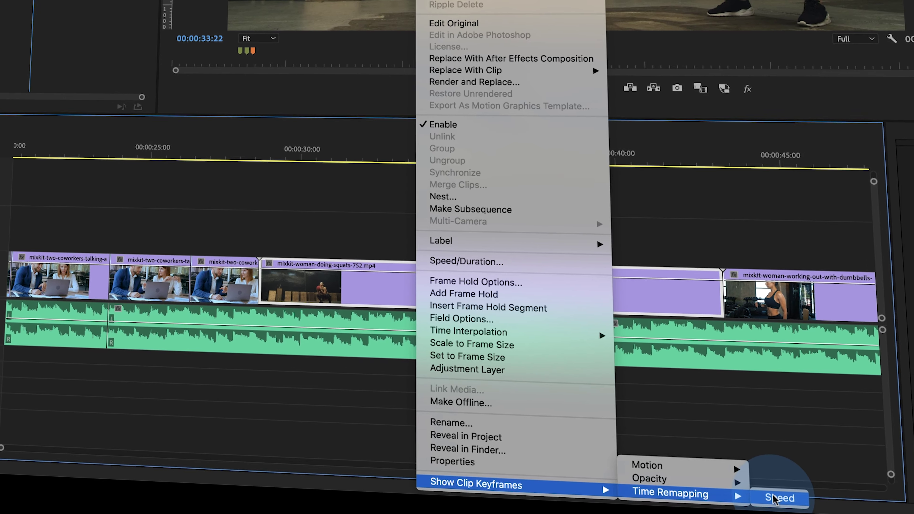
left_click(773, 498)
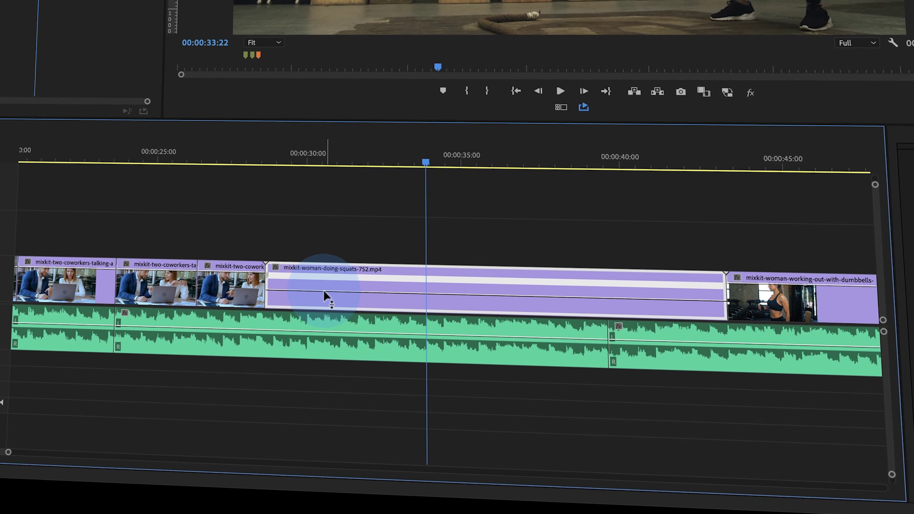
left_click_drag(2, 257, 2, 240)
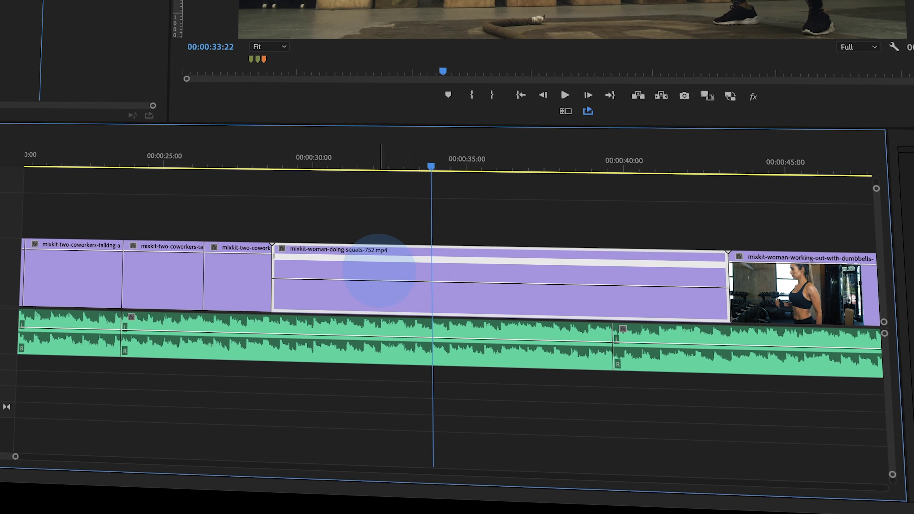
scroll(414, 269, "right", 3)
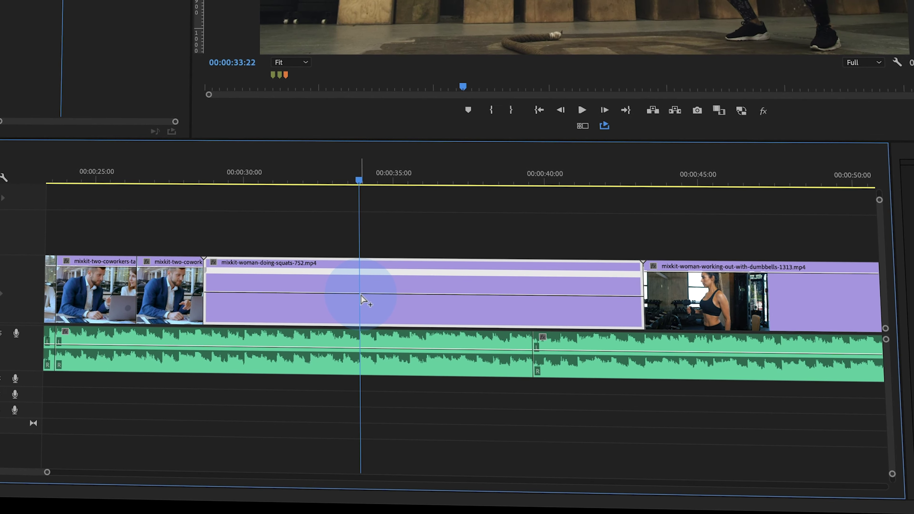
left_click(361, 177)
Step: Add a speed keyframe on the squats clip and drag the speed line up after it
left_click_drag(364, 180, 389, 180)
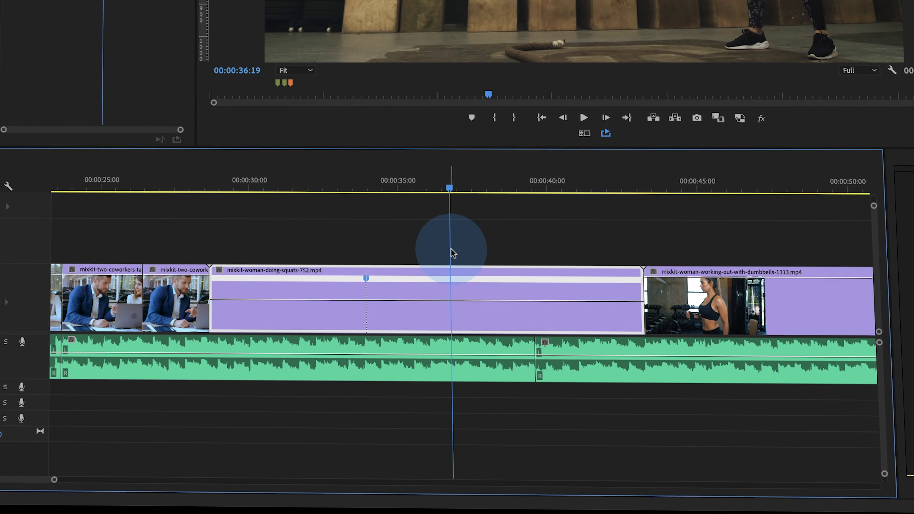
left_click(452, 304, "ctrl")
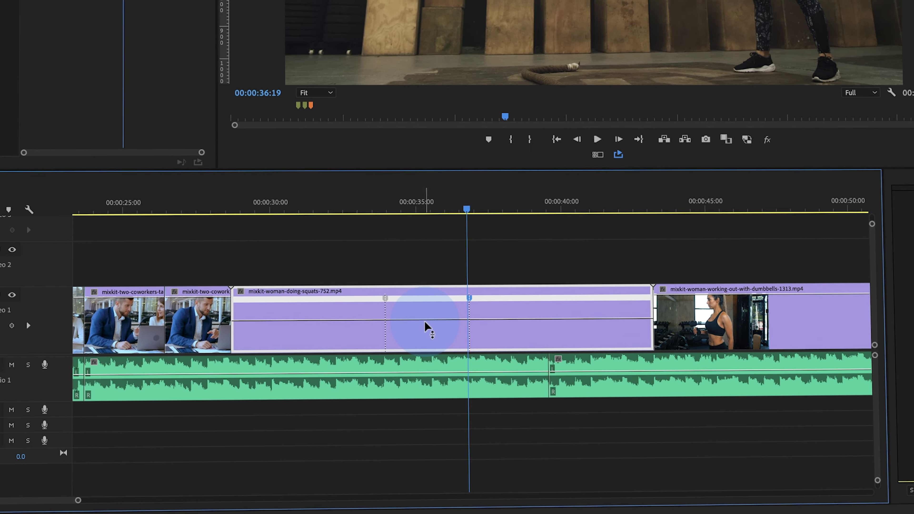
left_click_drag(419, 328, 417, 202)
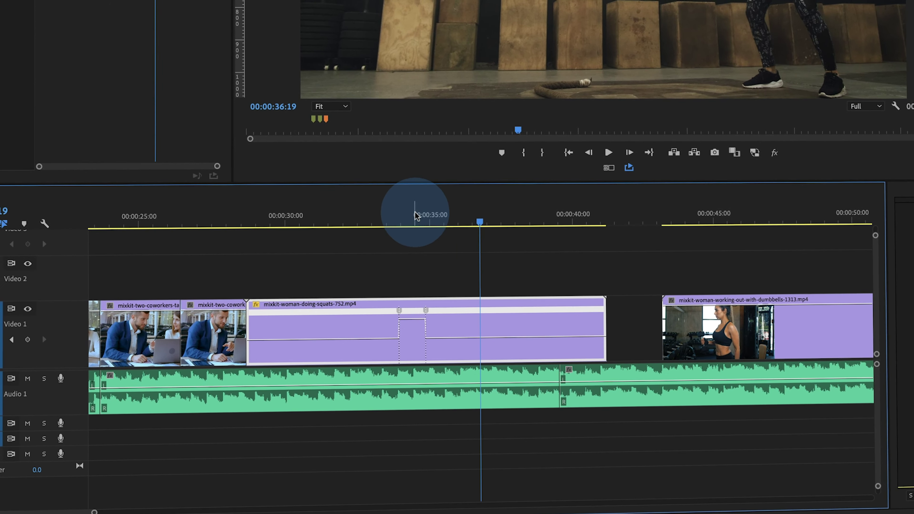
Step: Play back the speed change, then split the keyframe into a gradual speed ramp
left_click(387, 216)
key("space")
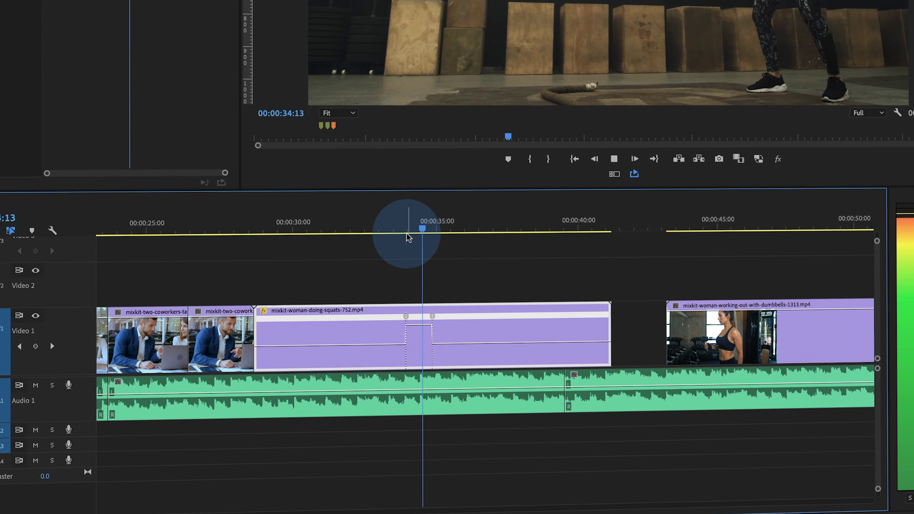
left_click(401, 229)
left_click_drag(437, 321, 448, 323)
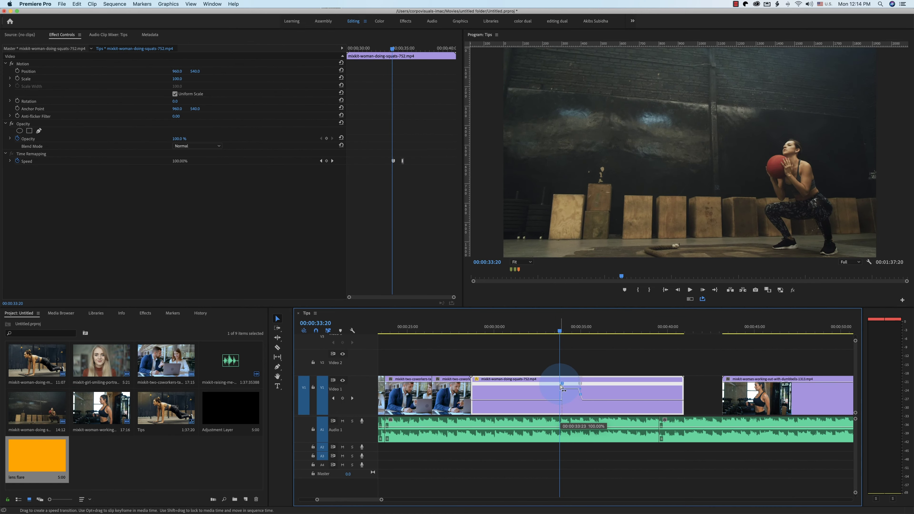
left_click_drag(458, 332, 412, 340)
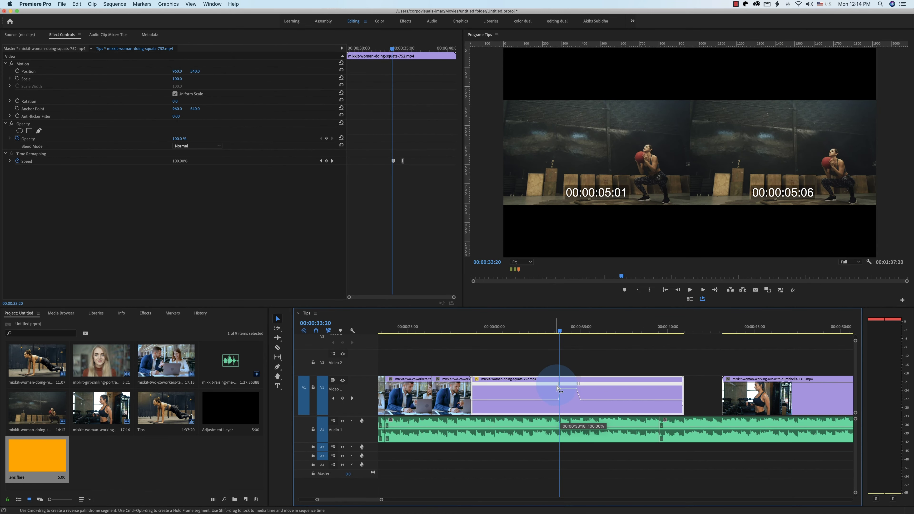
left_click_drag(557, 388, 584, 382)
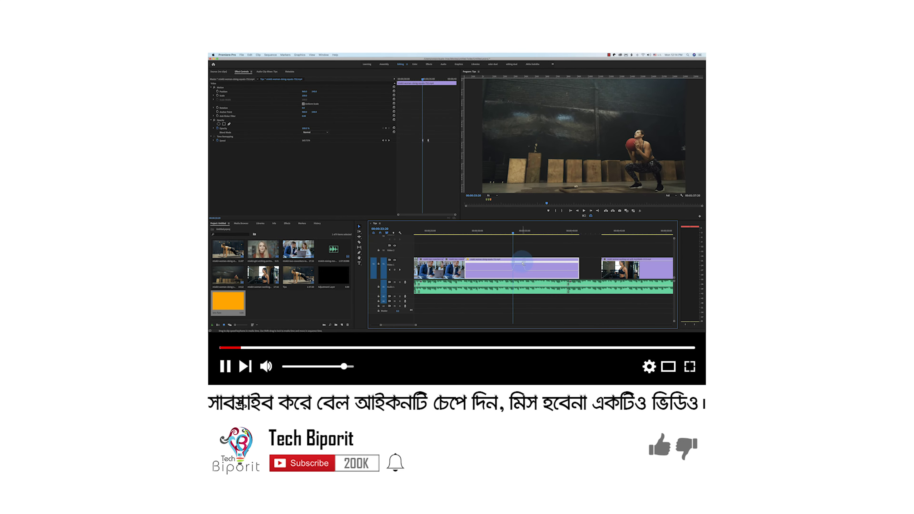